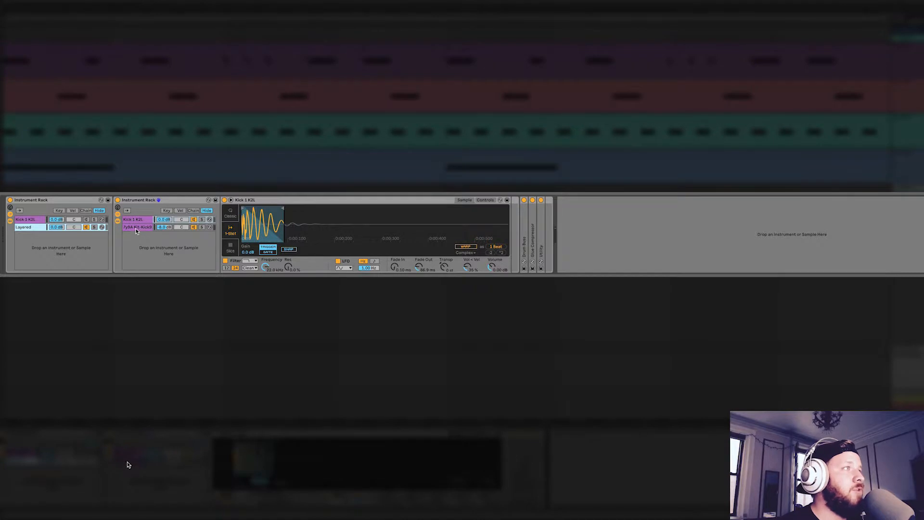
# - Inspect both layer chains in the kick's nested Instrument Rack, and audition the first kick layer soloed
pyautogui.click(136, 228)
pyautogui.click(139, 220)
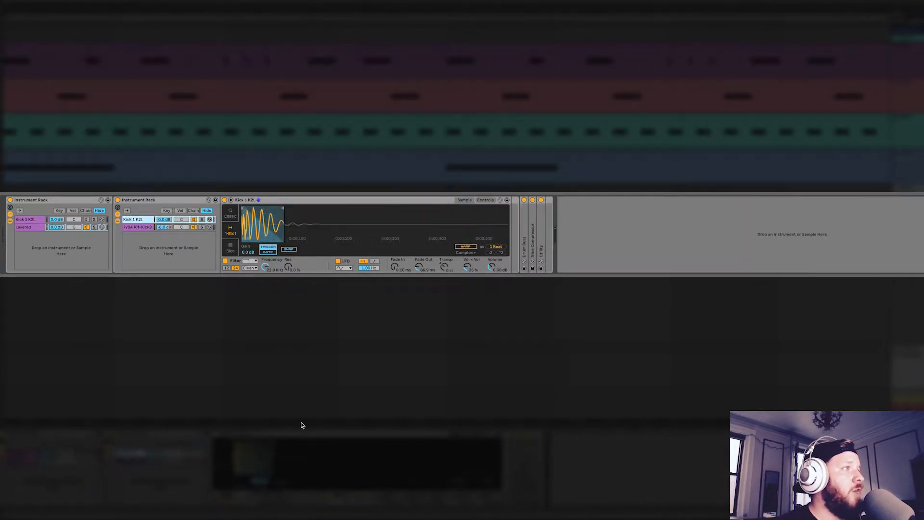
pyautogui.click(136, 228)
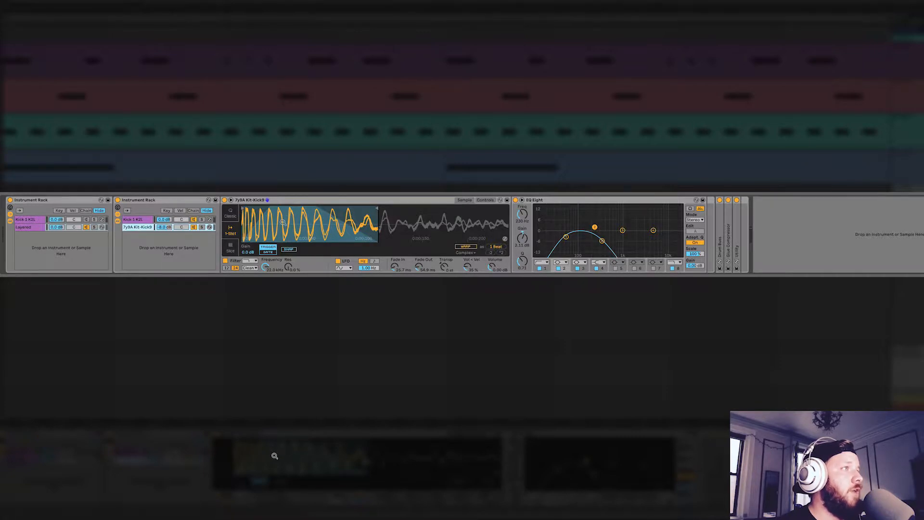
pyautogui.click(140, 220)
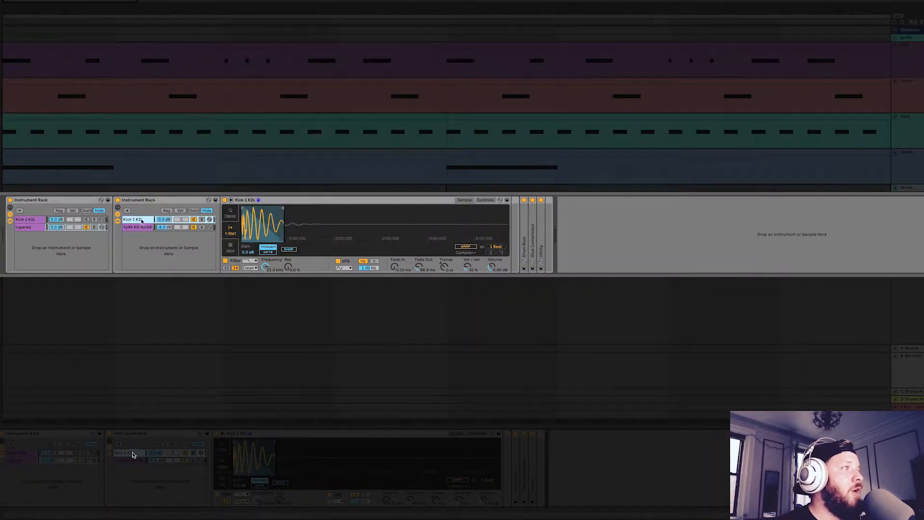
pyautogui.click(193, 452)
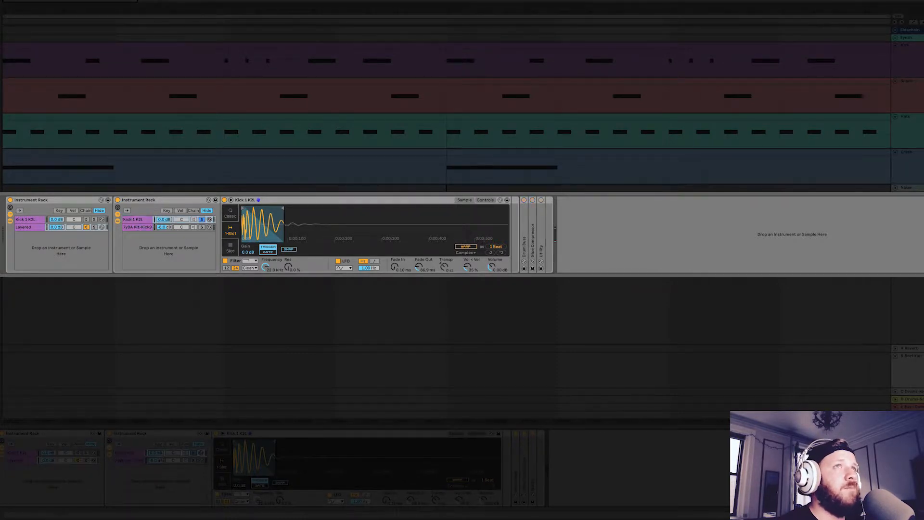
pyautogui.press('space')
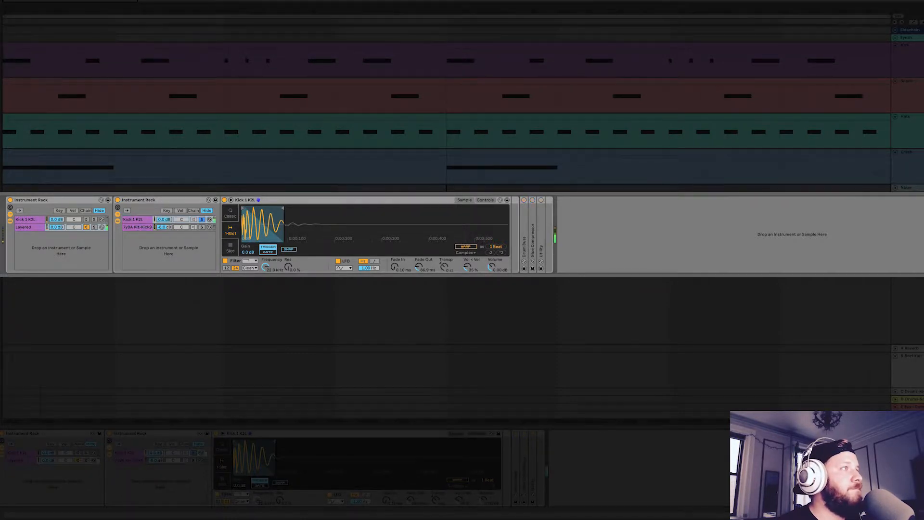
pyautogui.press('space')
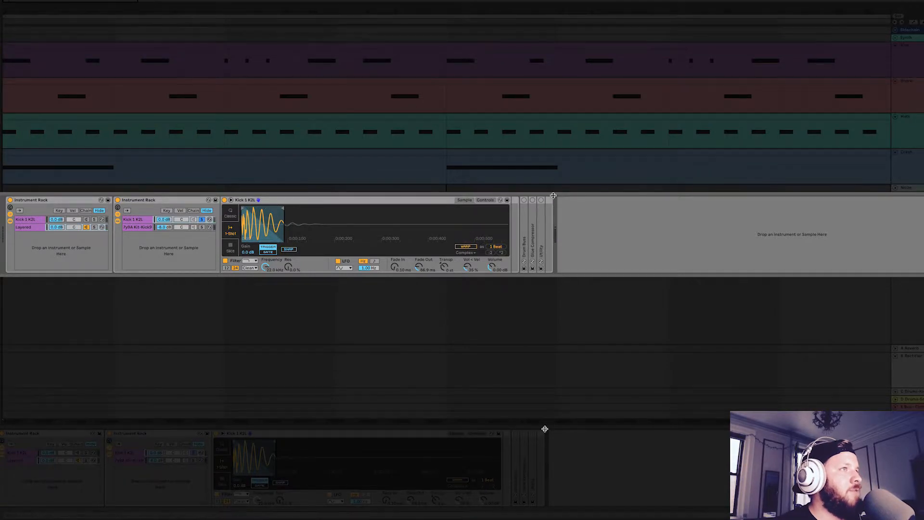
# - Solo the second kick layer, turn on its EQ Eight and check the low band, ending with the layer unsoloed
pyautogui.click(169, 227)
pyautogui.click(201, 227)
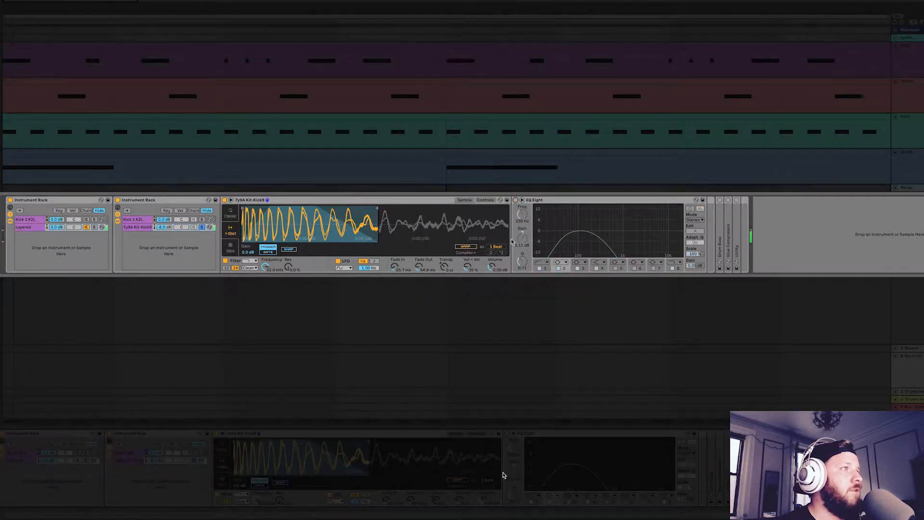
pyautogui.click(518, 201)
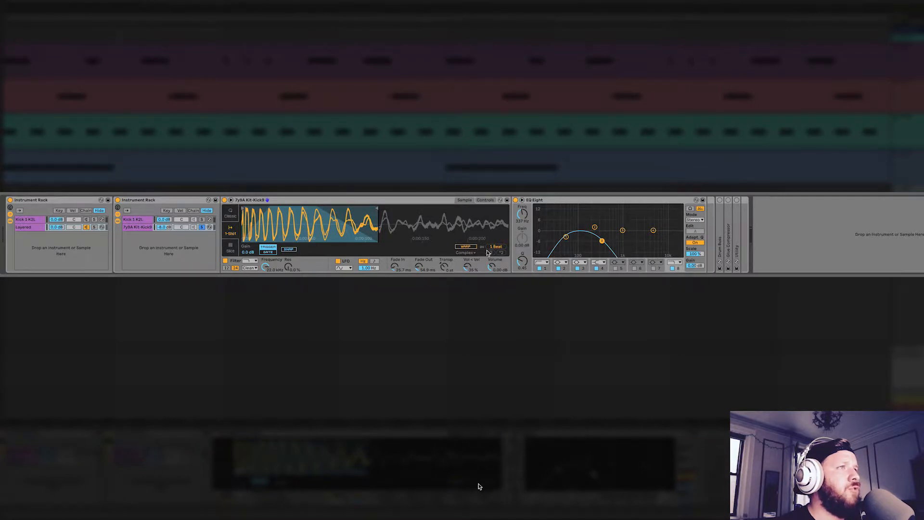
pyautogui.click(566, 237)
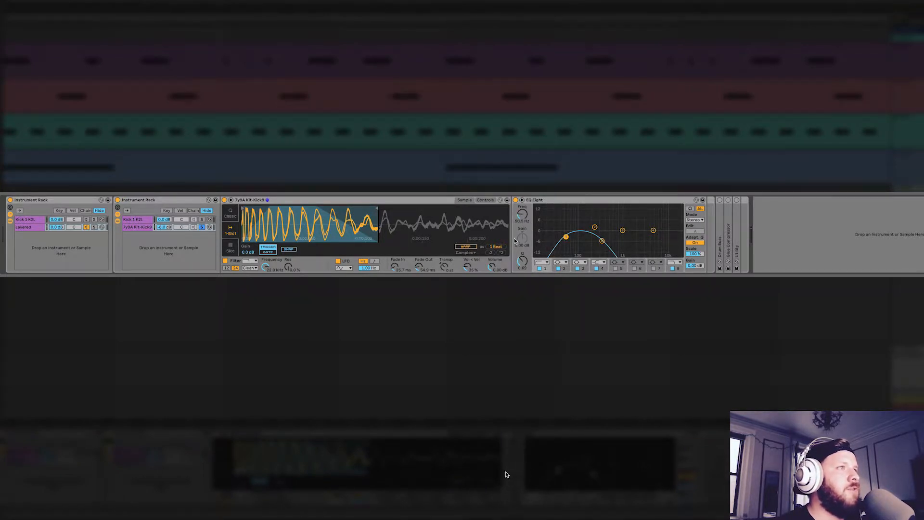
pyautogui.click(202, 227)
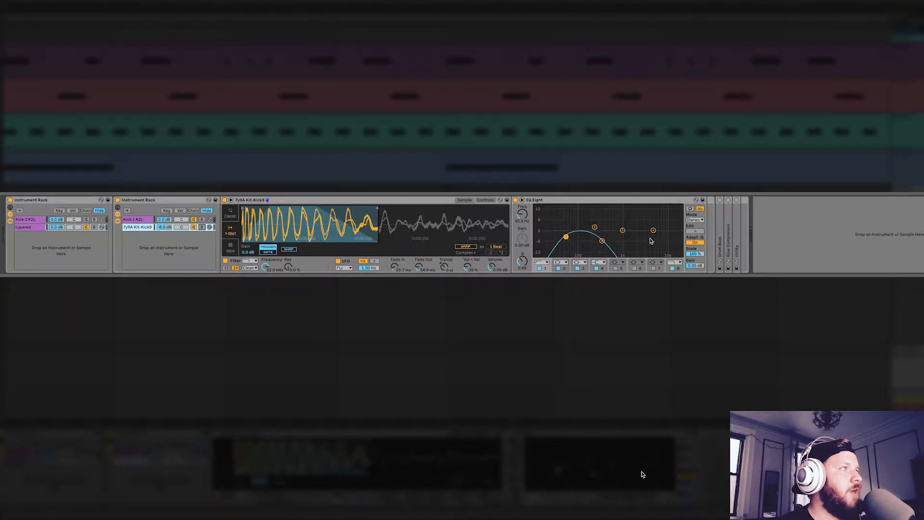
# - Unfold the Drum Buss and Glue Compressor on the kick track and turn both effects on
pyautogui.doubleClick(720, 202)
pyautogui.click(720, 200)
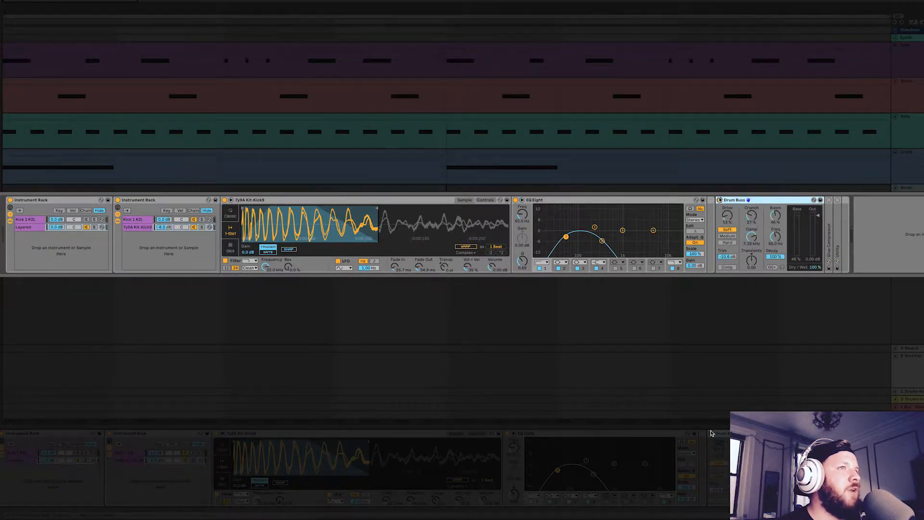
pyautogui.doubleClick(830, 223)
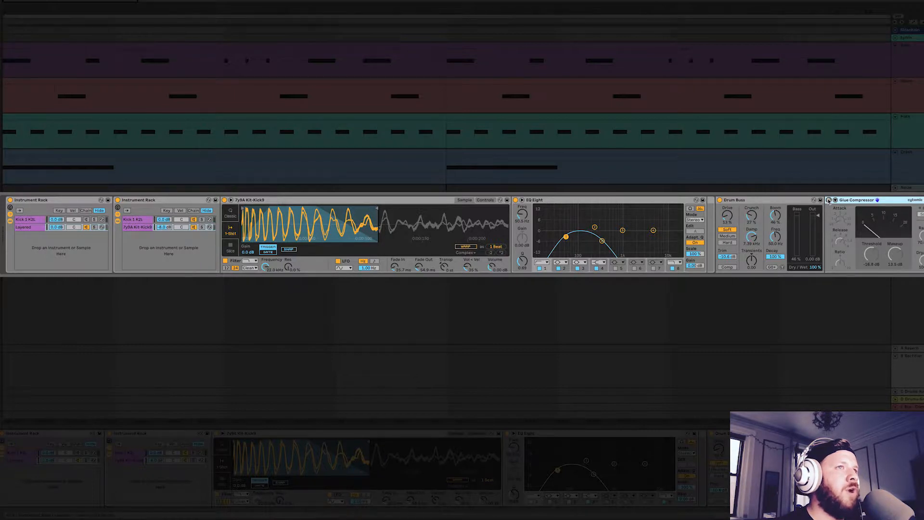
pyautogui.click(829, 200)
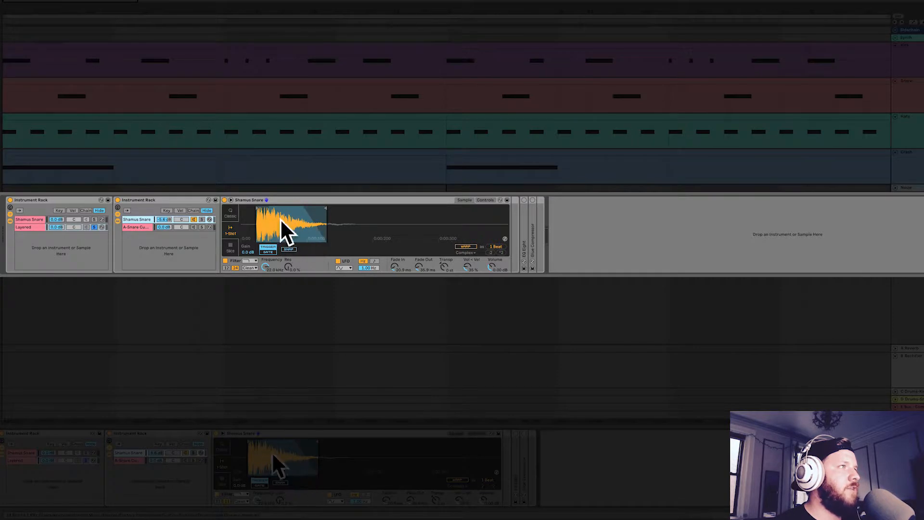
# - Show the second snare layer, and unfold and turn on the snare track's EQ Eight and Glue Compressor
pyautogui.click(137, 227)
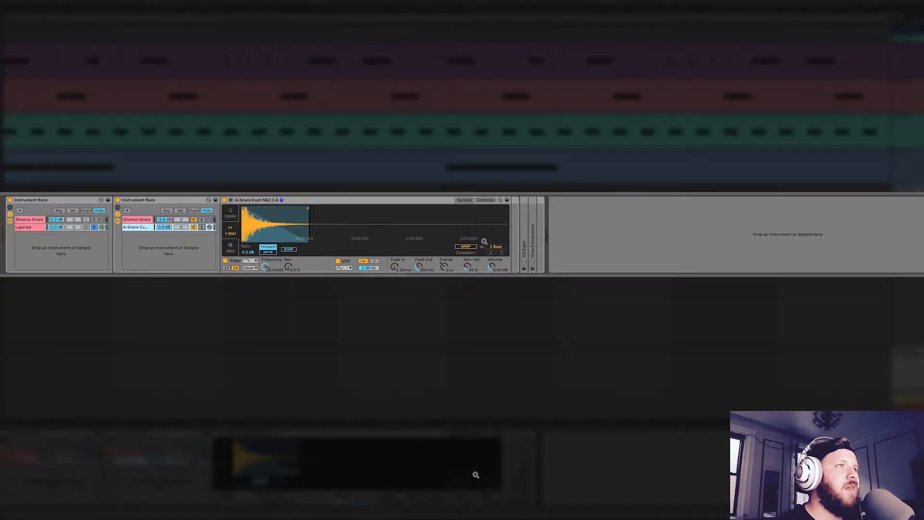
pyautogui.doubleClick(521, 224)
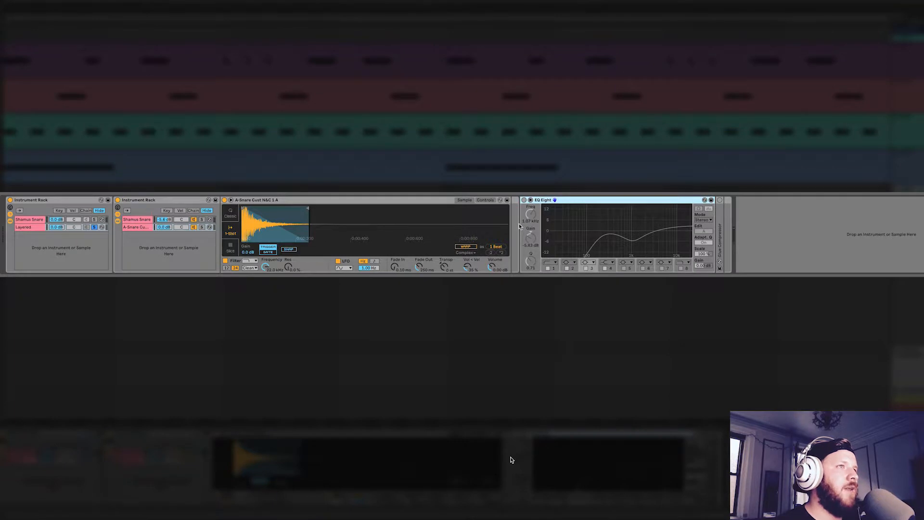
pyautogui.click(524, 200)
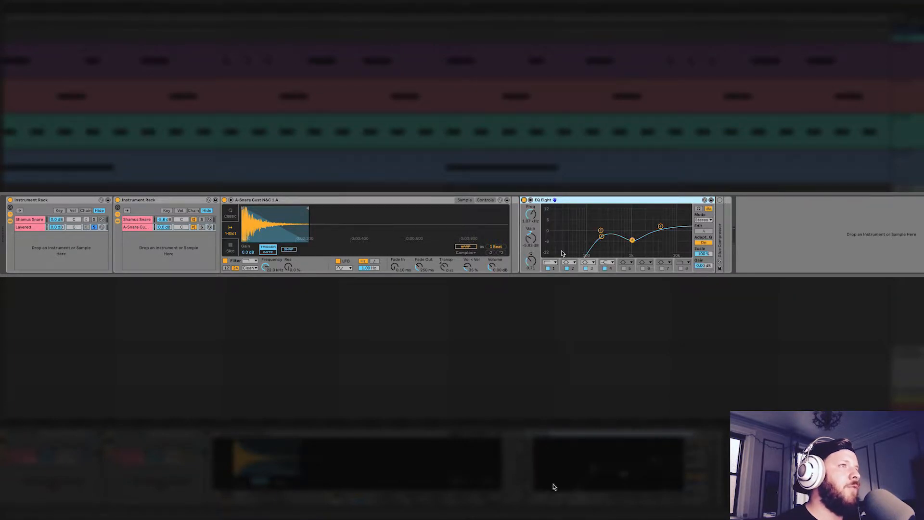
pyautogui.doubleClick(719, 236)
pyautogui.click(719, 200)
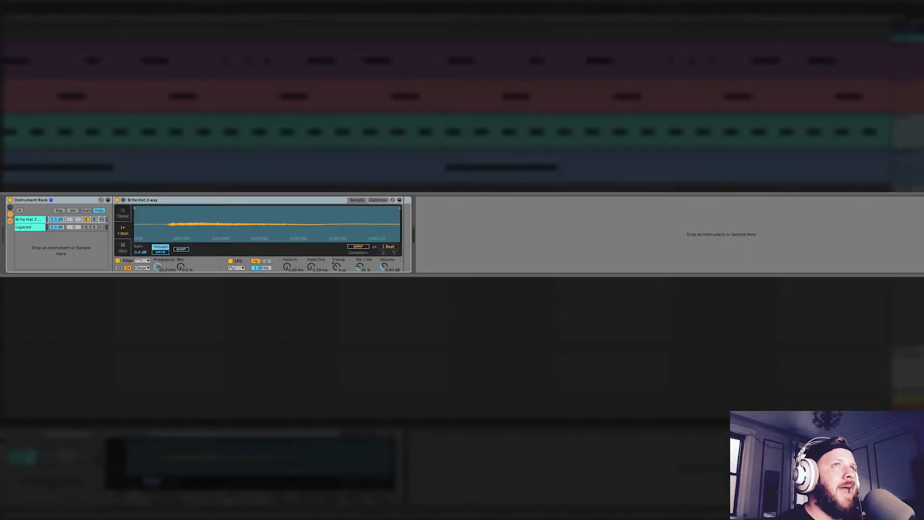
# - Show the Brite Hat and Clique-Hat layers, and turn on the hats' EQ Eight, ending with the Clique-Hat layer unsoloed
pyautogui.click(29, 221)
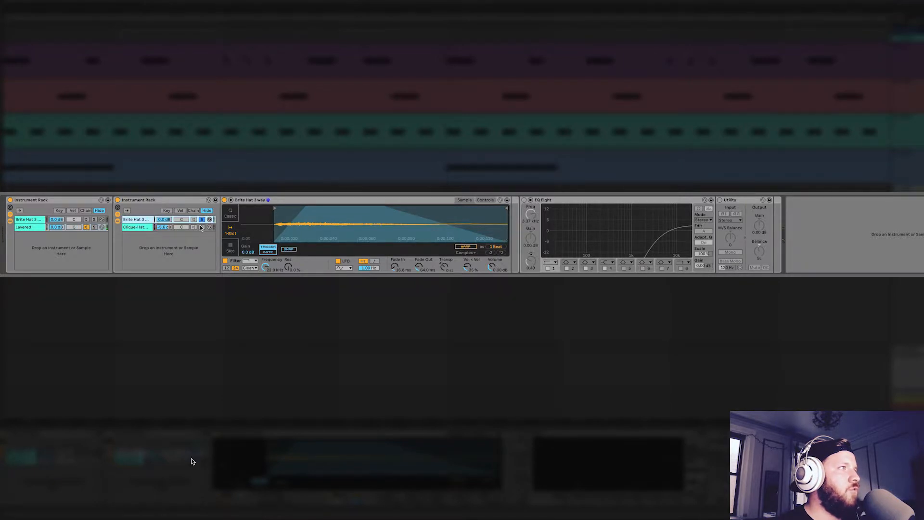
pyautogui.click(133, 227)
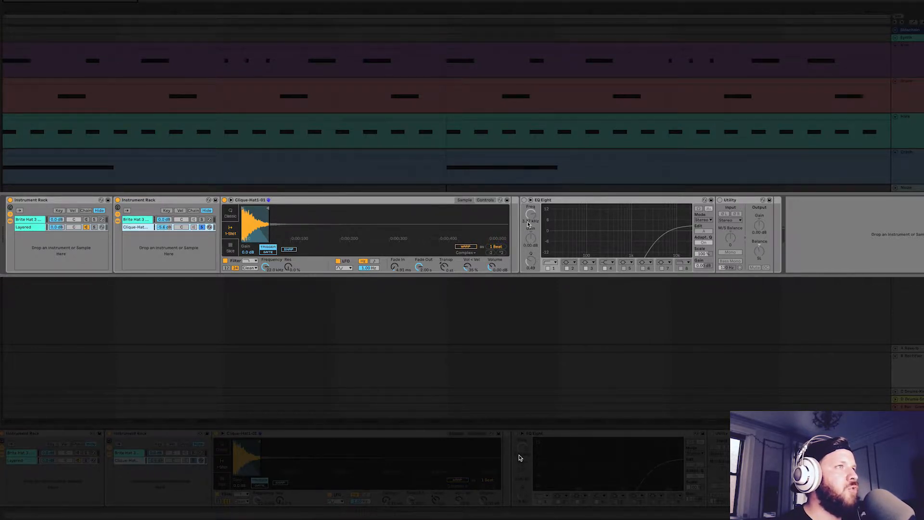
pyautogui.click(525, 201)
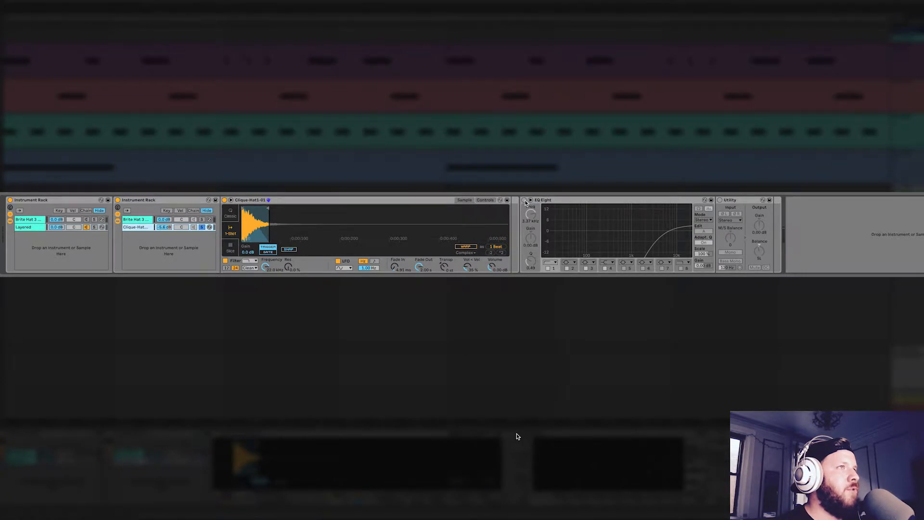
pyautogui.click(201, 226)
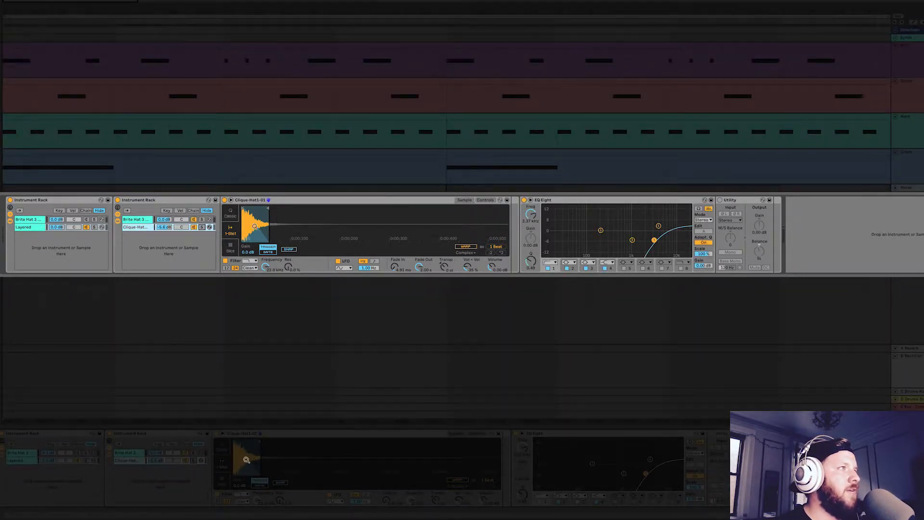
# - Unfold the Body group and activate all Foley clips from bar 1 to bar 9
pyautogui.click(919, 163)
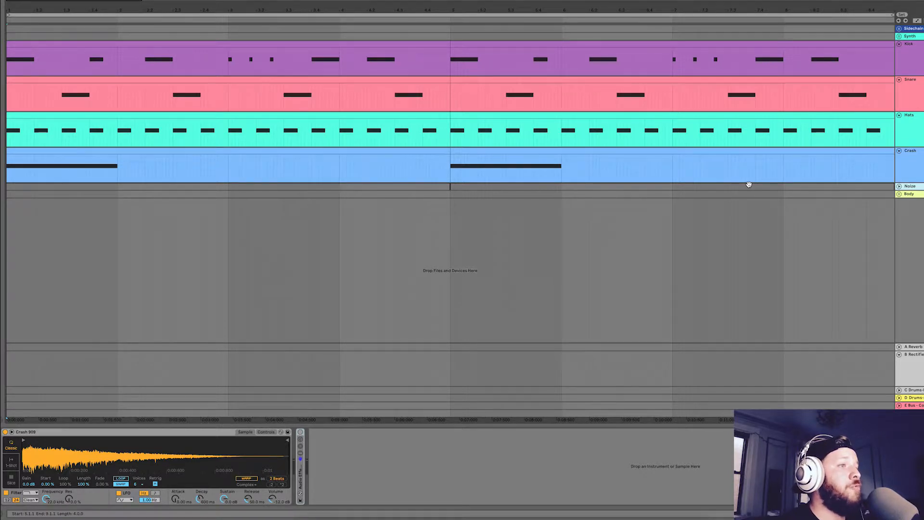
pyautogui.click(899, 194)
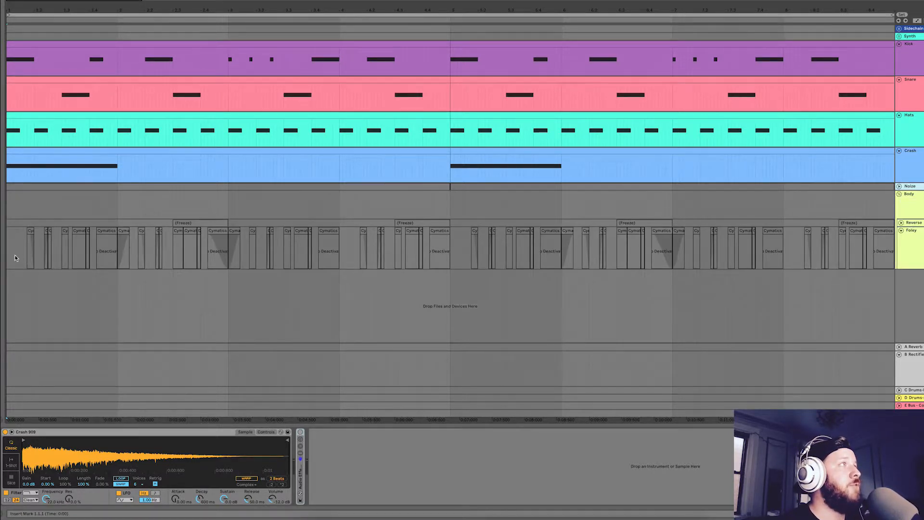
pyautogui.moveTo(5, 260); pyautogui.dragTo(843, 263)
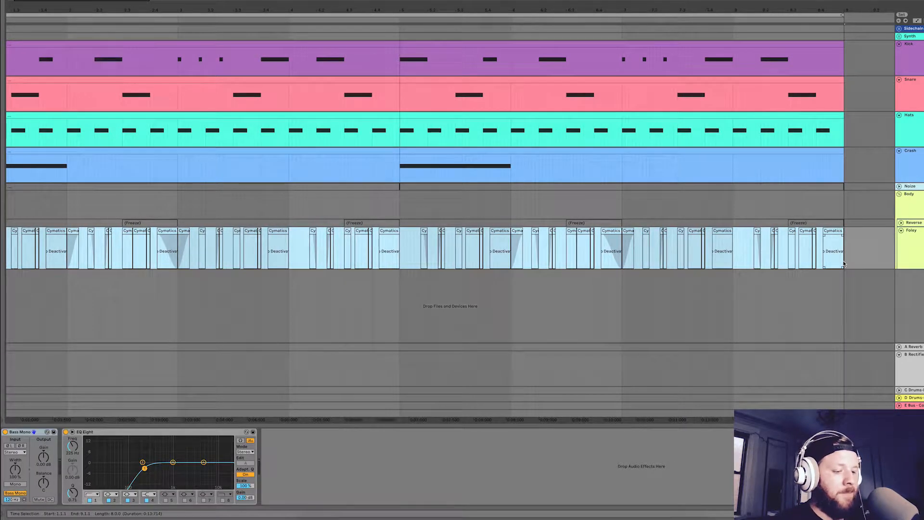
pyautogui.press('0')
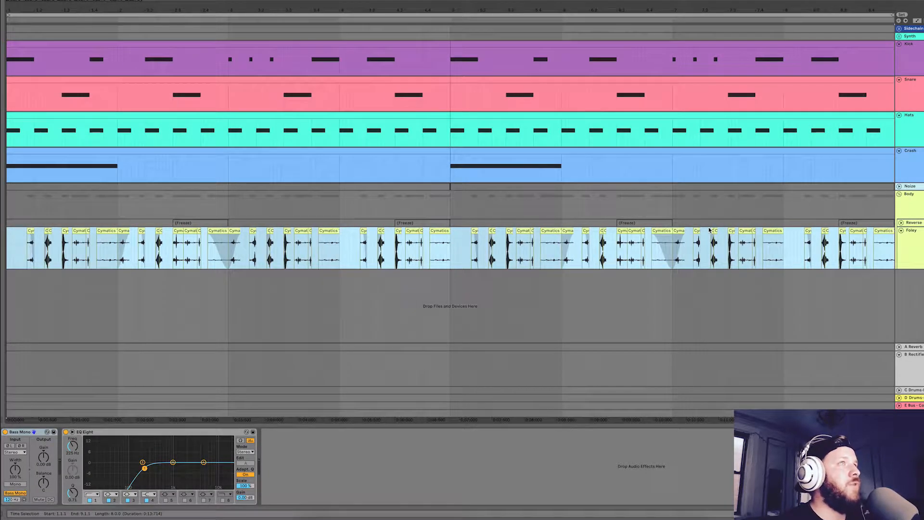
# - Unfold the Reverse track and activate its frozen clips from bar 1 to bar 9
pyautogui.click(908, 223)
pyautogui.click(901, 222)
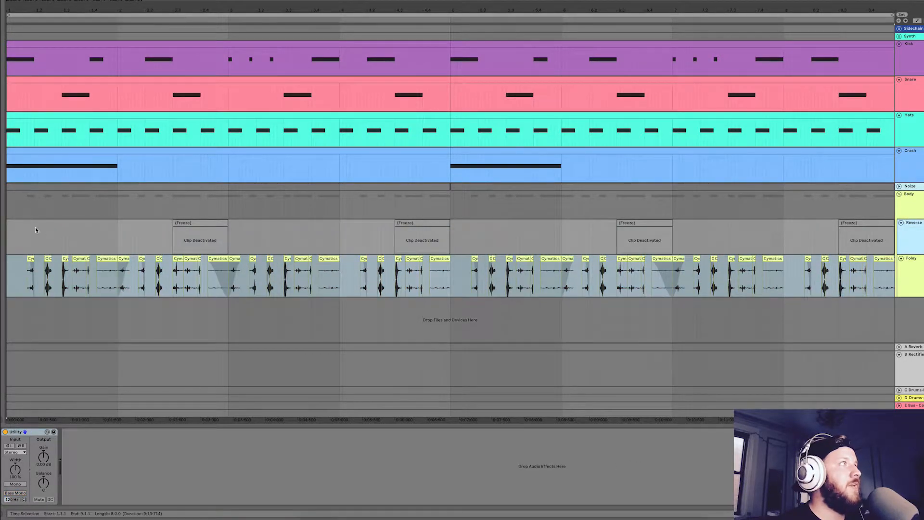
pyautogui.moveTo(902, 226); pyautogui.dragTo(868, 231)
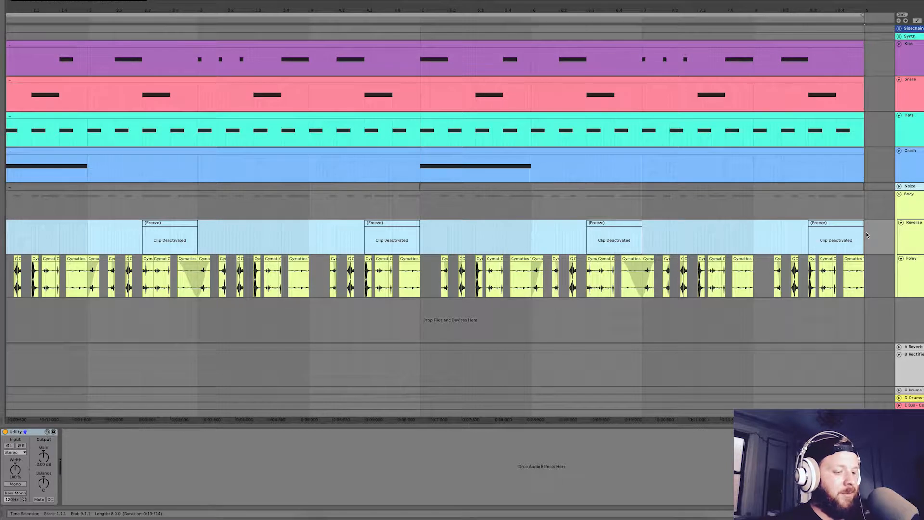
pyautogui.press('0')
pyautogui.hscroll(-2, 407, 202)
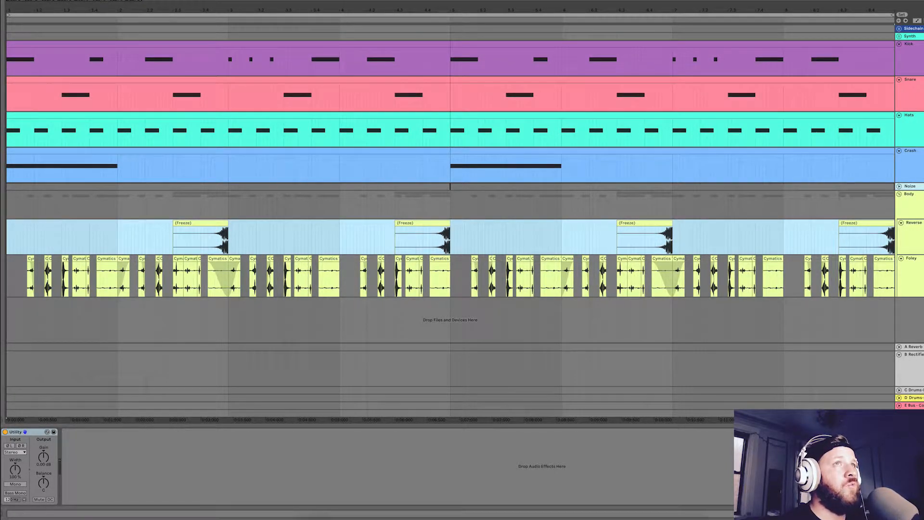
# - Play back the whole arrangement to hear the drums together with the Foley and Reverse layers
pyautogui.hotkey('ctrl', 'a')
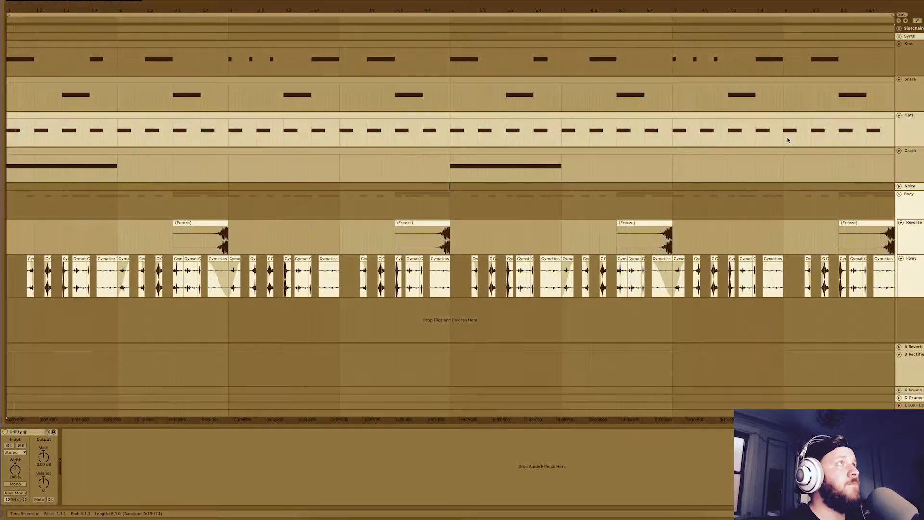
pyautogui.press('space')
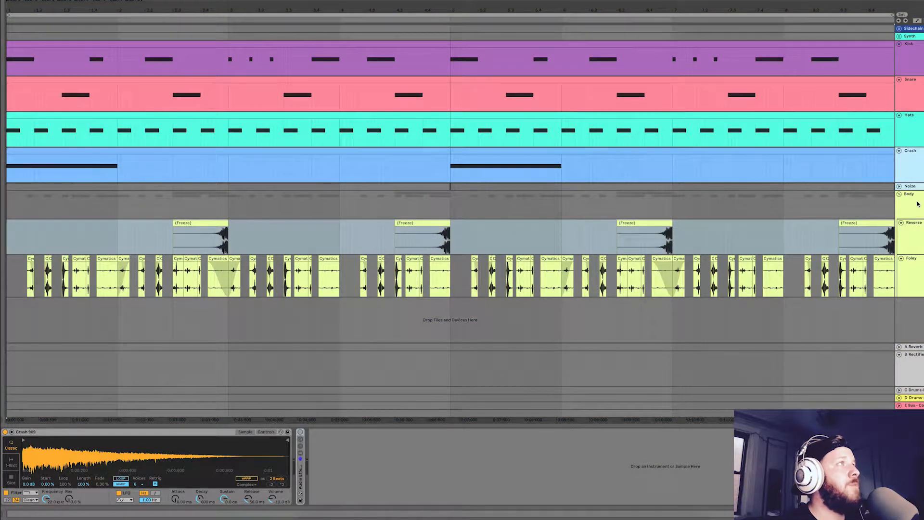
pyautogui.click(918, 204)
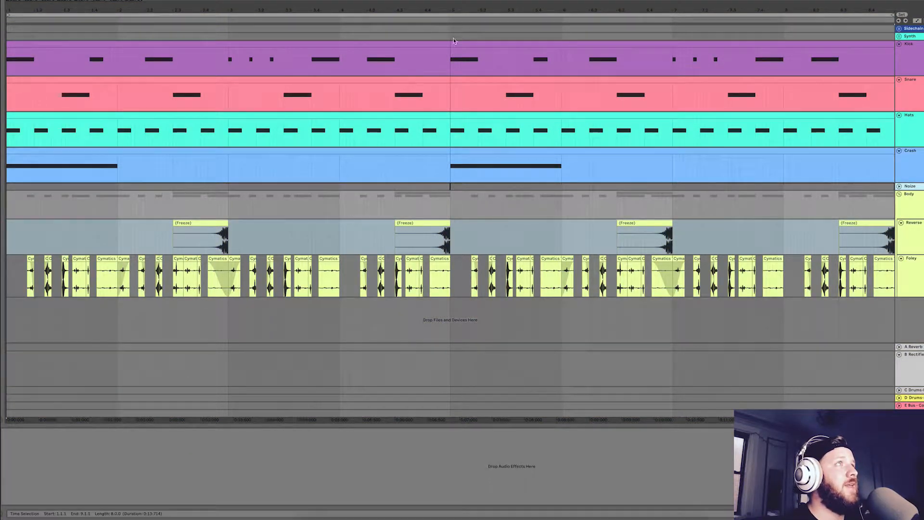
pyautogui.press('space')
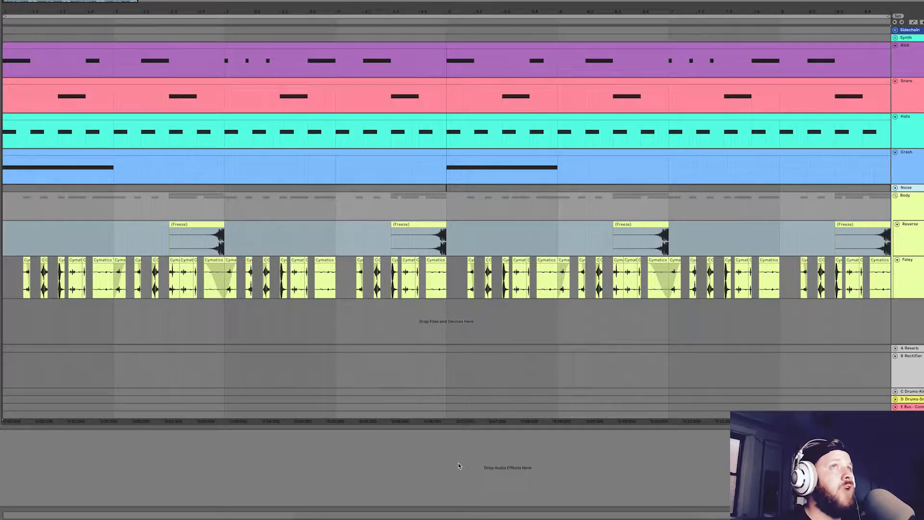
pyautogui.hotkey('ctrl', 'a')
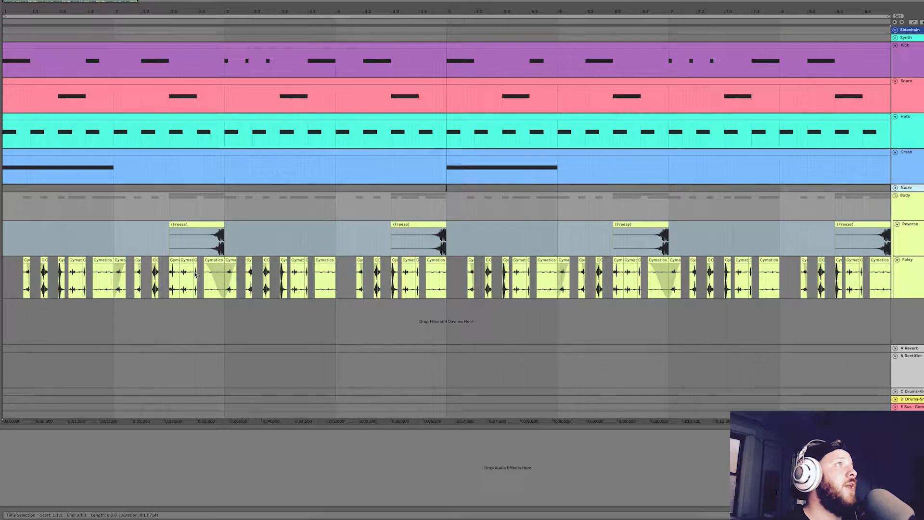
# - Open the first MIDI clip on the Hats track to view its notes
pyautogui.click(901, 303)
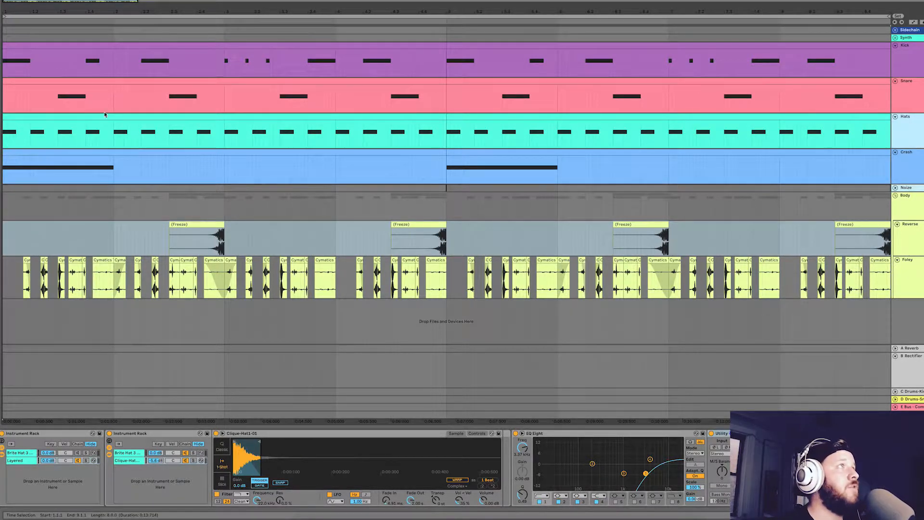
pyautogui.click(136, 126)
pyautogui.doubleClick(137, 114)
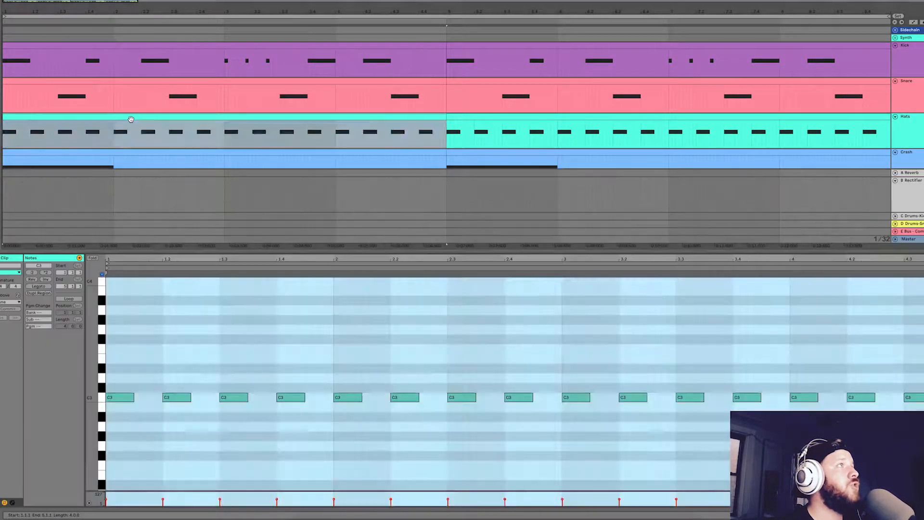
# - Vary the velocities in the first Hats clip, setting the second C3 note to about 43.7 and the third to about 54
pyautogui.click(116, 399)
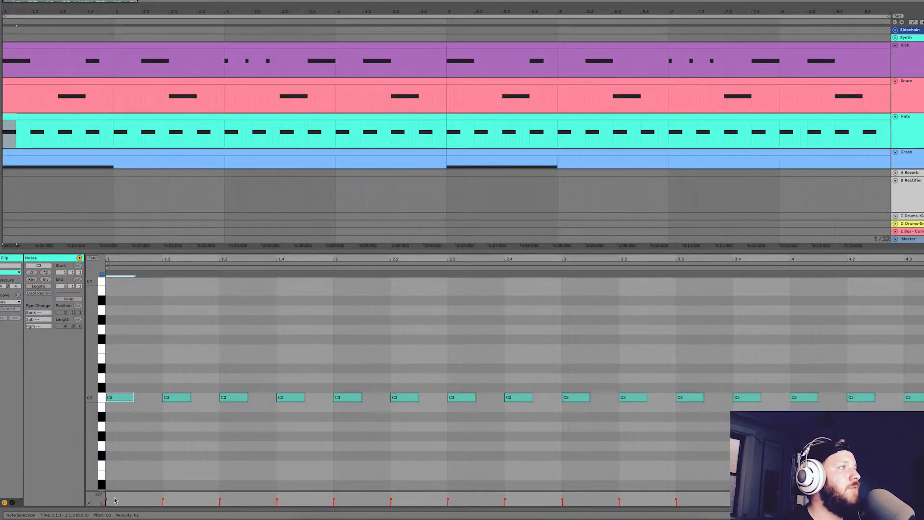
pyautogui.click(169, 399)
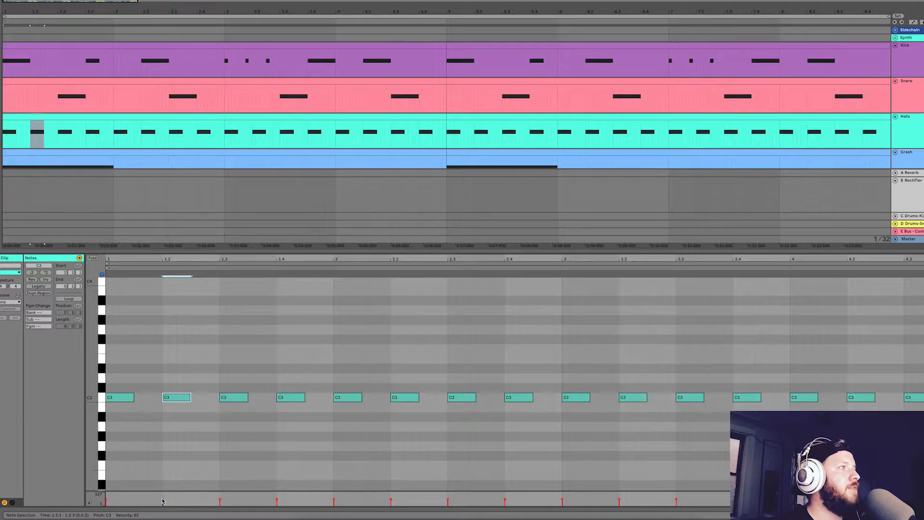
pyautogui.moveTo(163, 499); pyautogui.dragTo(163, 498)
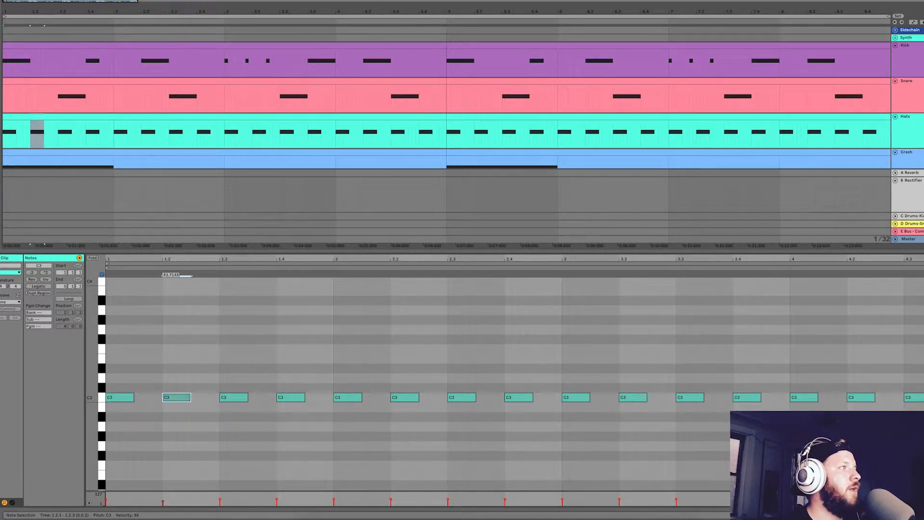
pyautogui.moveTo(162, 499); pyautogui.dragTo(129, 503)
pyautogui.moveTo(106, 501)
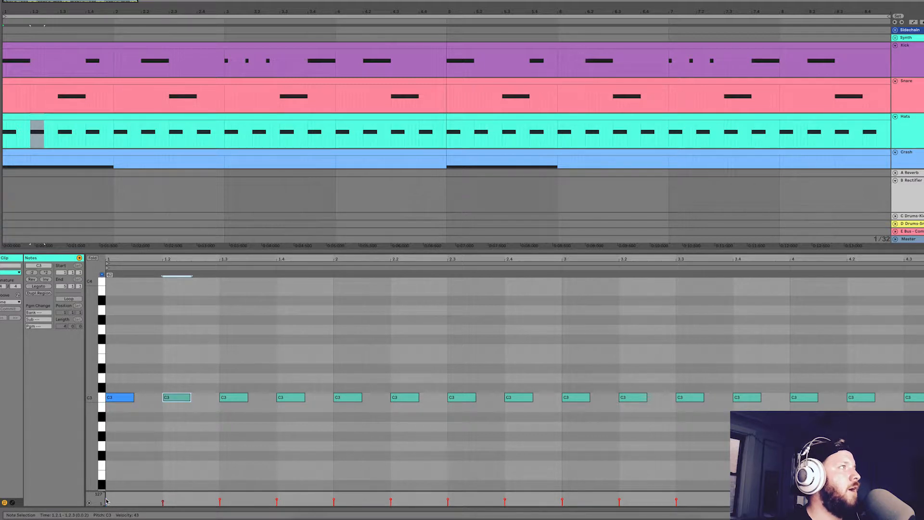
pyautogui.moveTo(162, 502); pyautogui.dragTo(163, 501)
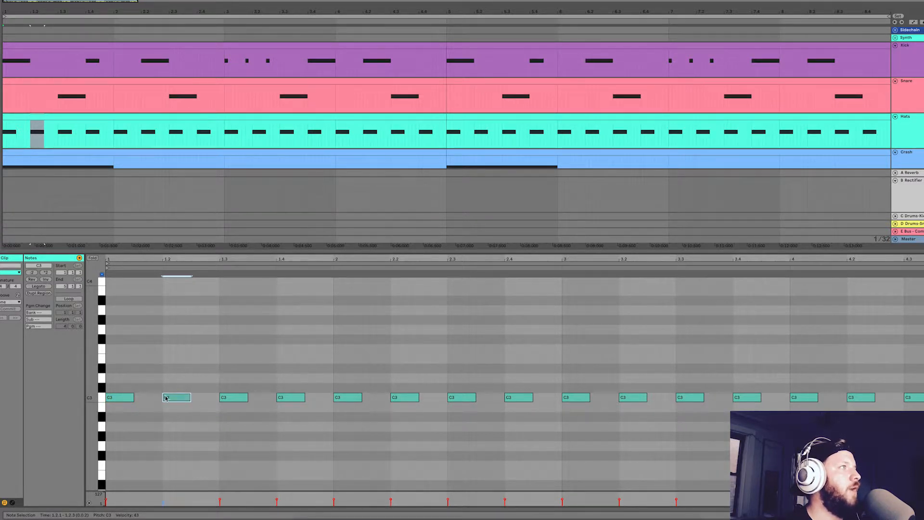
pyautogui.hotkey('ctrl', 'a')
pyautogui.click(220, 501)
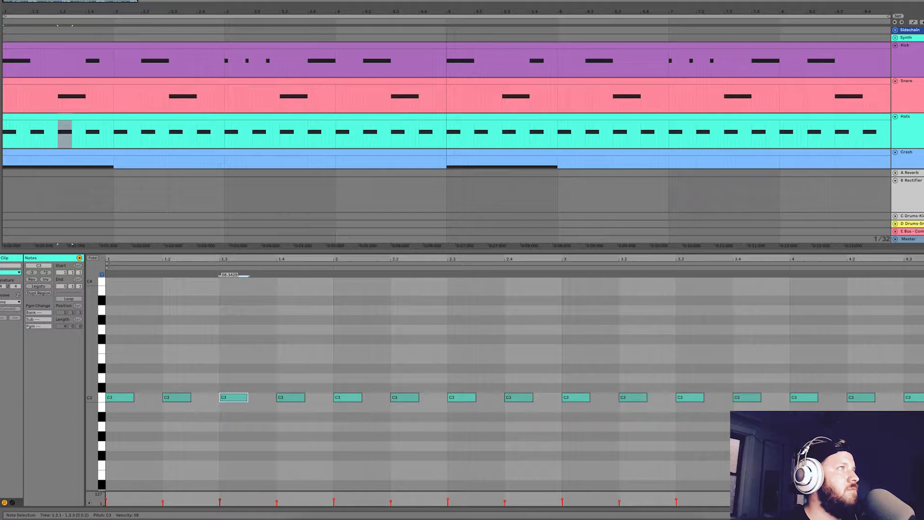
pyautogui.moveTo(220, 500); pyautogui.dragTo(220, 501)
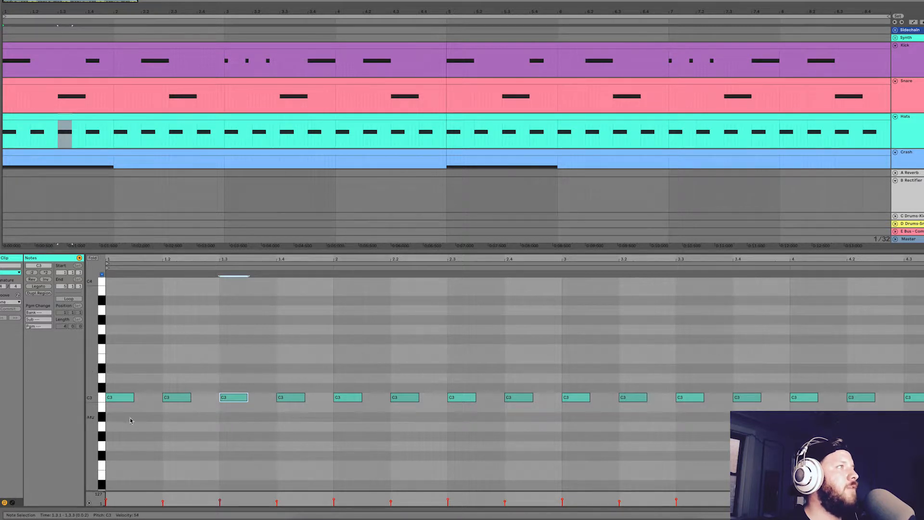
# - Duplicate the first three hat notes four times to repeat their velocity pattern through bar 4
pyautogui.moveTo(108, 366); pyautogui.dragTo(275, 442)
pyautogui.hotkey('ctrl', 'd')
pyautogui.hotkey('ctrl', 'd')
pyautogui.hotkey('ctrl', 'd')
pyautogui.hotkey('ctrl', 'd')
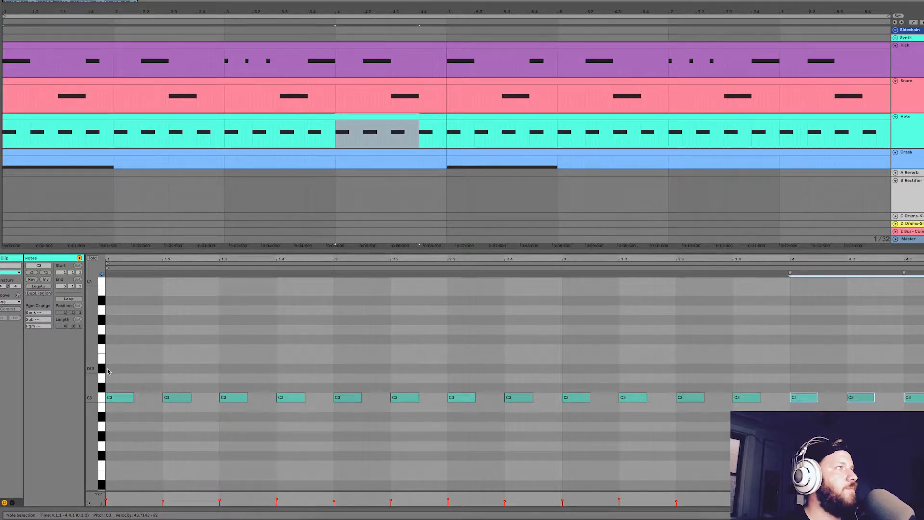
# - Play the beat from bar 1 and from bar 5 to compare the varied hats with the original clip
pyautogui.click(107, 370)
pyautogui.press('space')
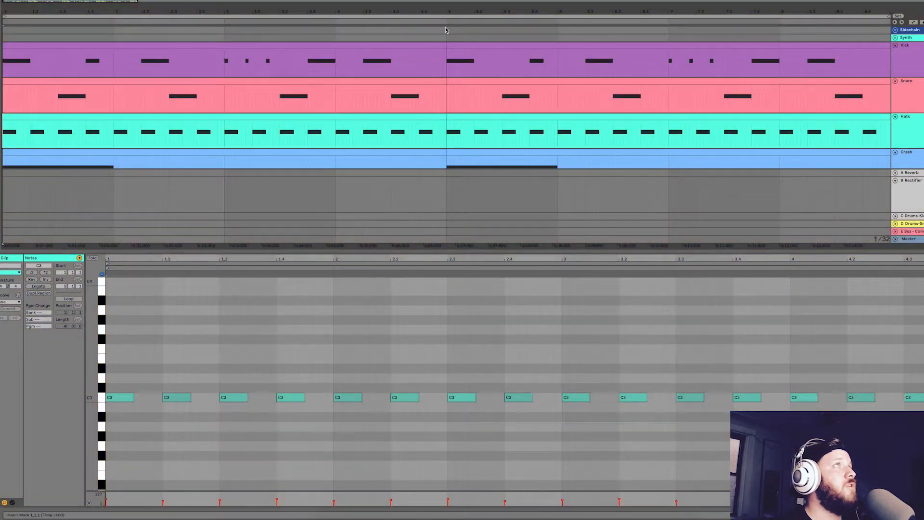
pyautogui.click(446, 30)
pyautogui.press('space')
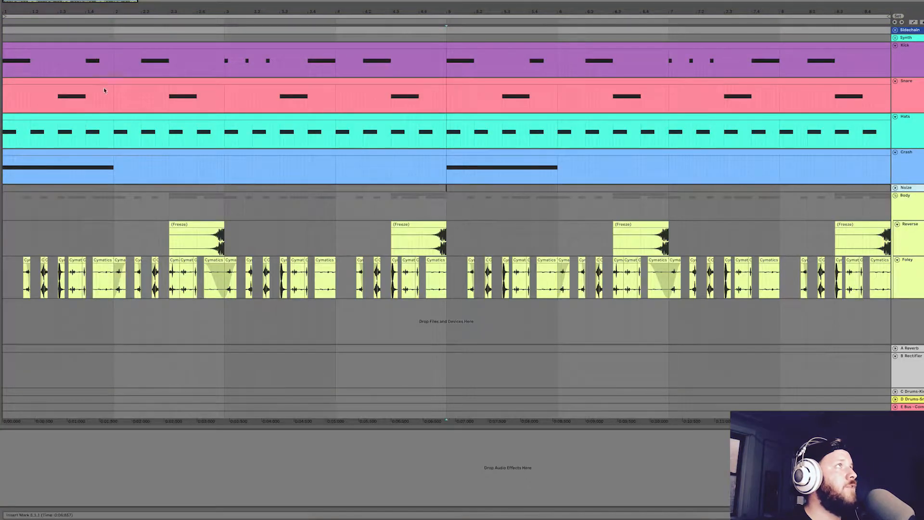
# - Assign the 16 Double Down-50 groove to the first Hats clip and open its notes
pyautogui.click(100, 117)
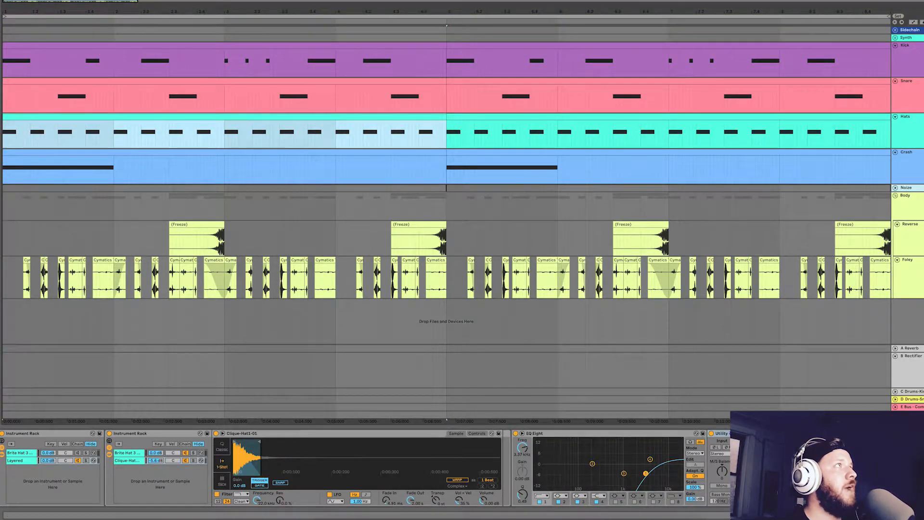
pyautogui.hotkey('ctrl', 'alt', 'b')
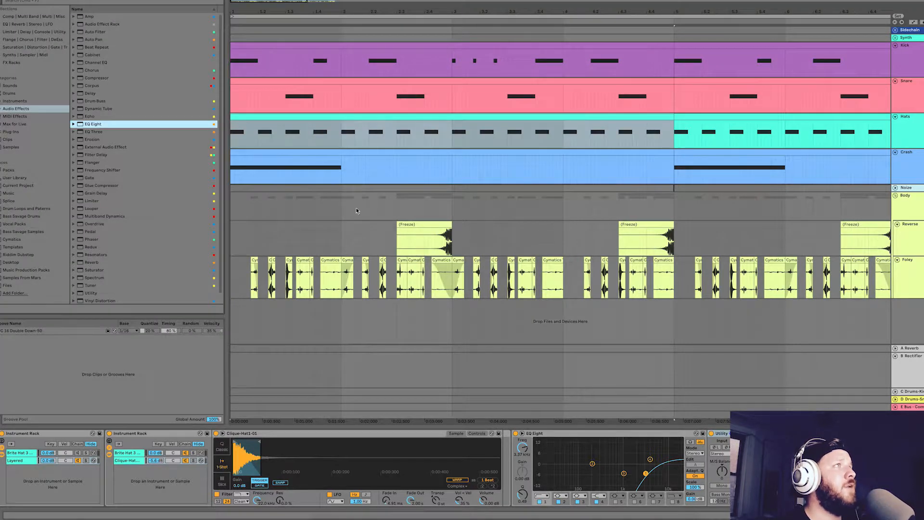
pyautogui.doubleClick(275, 119)
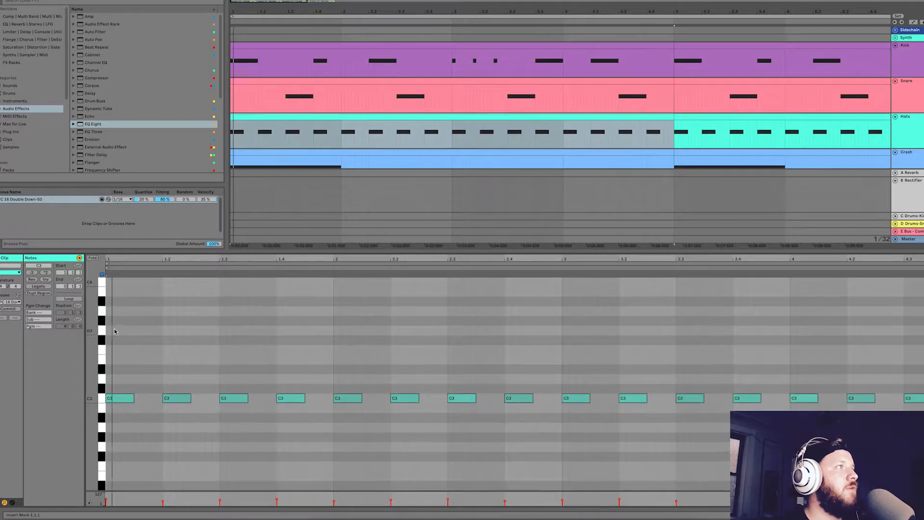
# - Play the grooved Hats clip, then the second clip, to compare their timing
pyautogui.press('space')
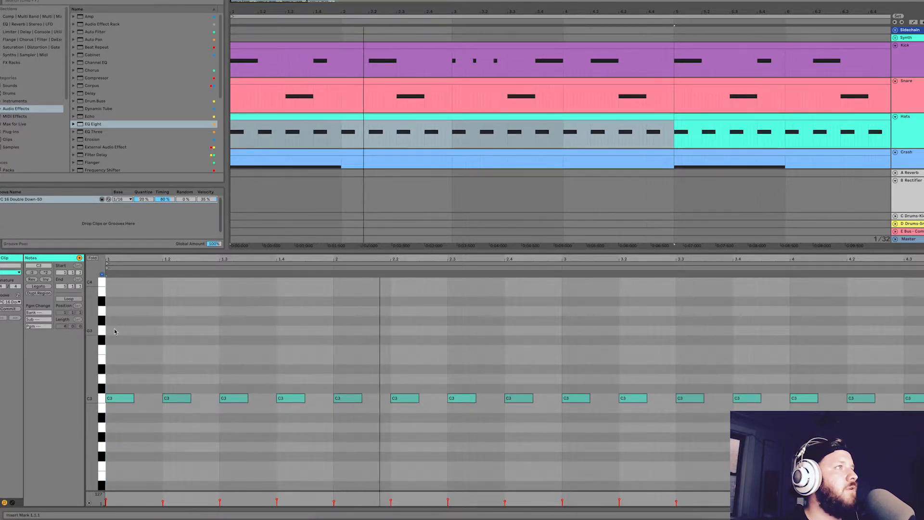
pyautogui.press('space')
pyautogui.click(676, 116)
pyautogui.press('space')
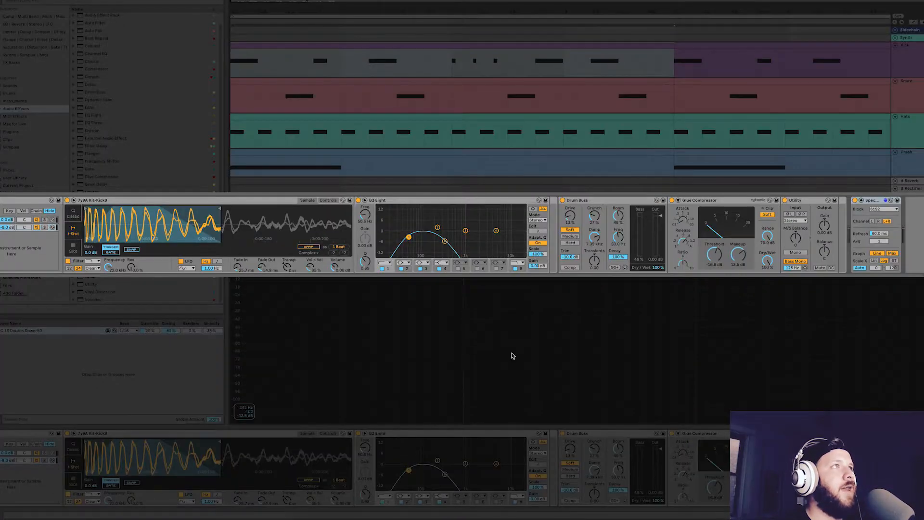
# - Add an EQ Eight at the end of the Kick chain and roll off the highs at about 2.72 kHz
pyautogui.press('space')
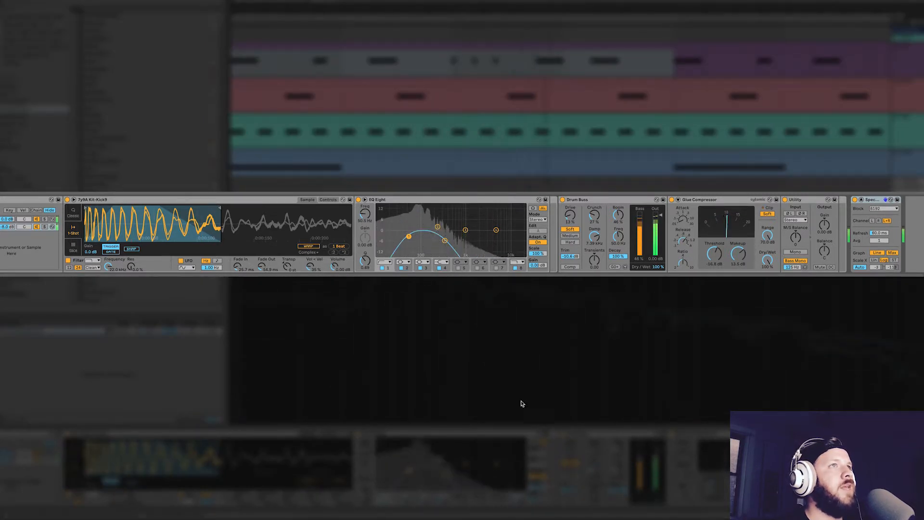
pyautogui.doubleClick(101, 115)
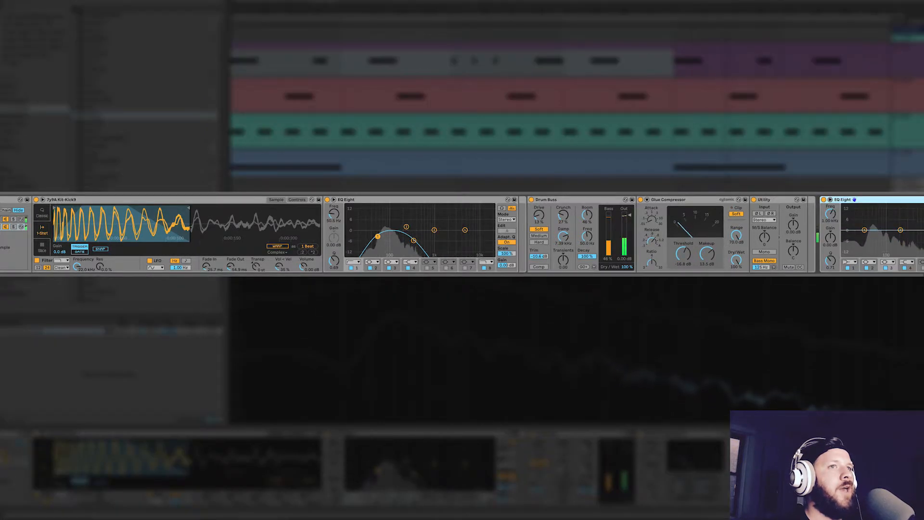
pyautogui.click(923, 267)
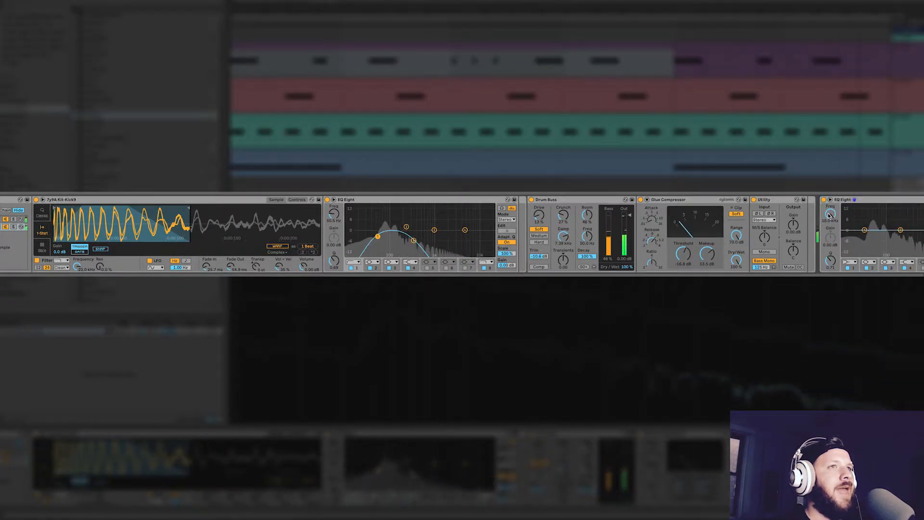
pyautogui.moveTo(829, 216); pyautogui.dragTo(829, 234)
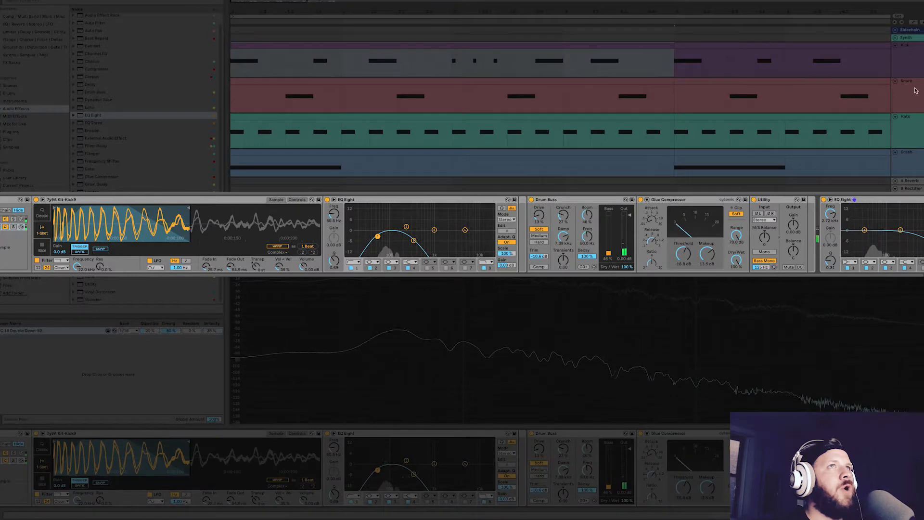
# - Shape the EQ Eight on the Snare track with a low cut on its first band
pyautogui.click(916, 91)
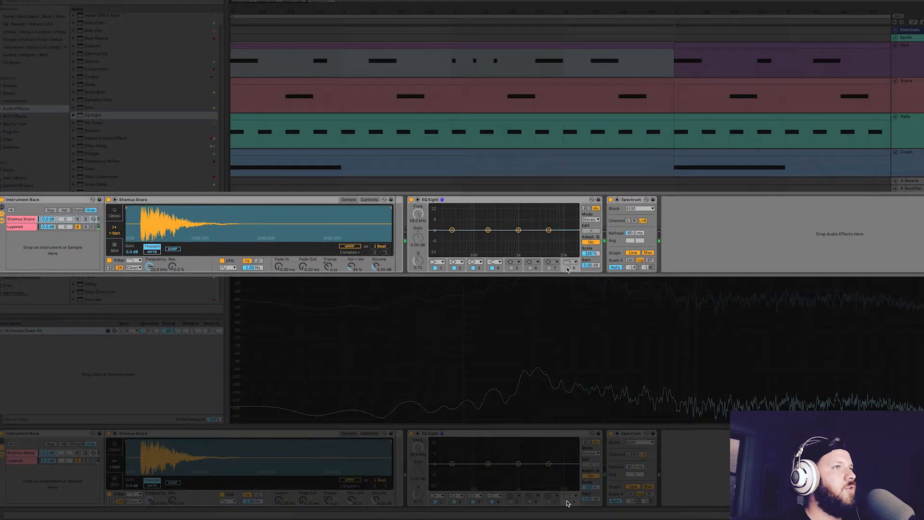
pyautogui.click(434, 267)
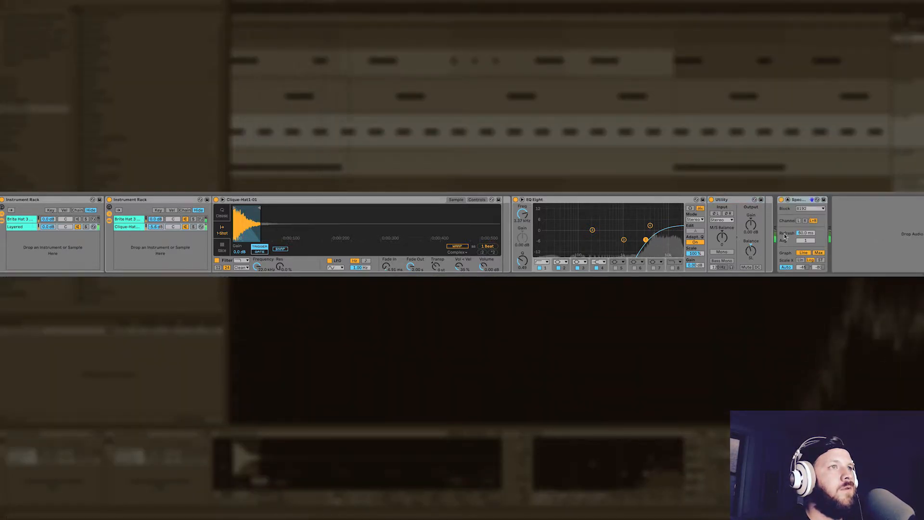
# - Unfold the audio effect rack on the Crash track and turn on its Utility device
pyautogui.click(921, 150)
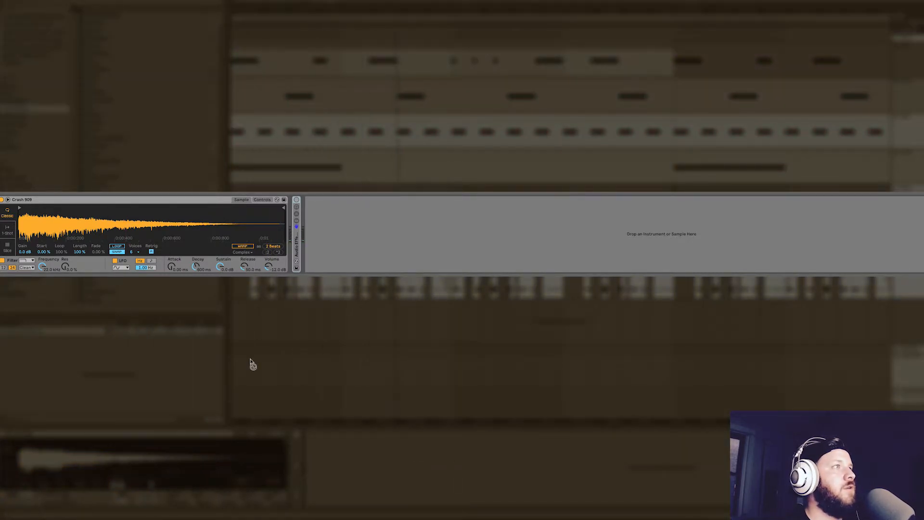
pyautogui.moveTo(250, 365); pyautogui.dragTo(314, 441)
pyautogui.doubleClick(297, 244)
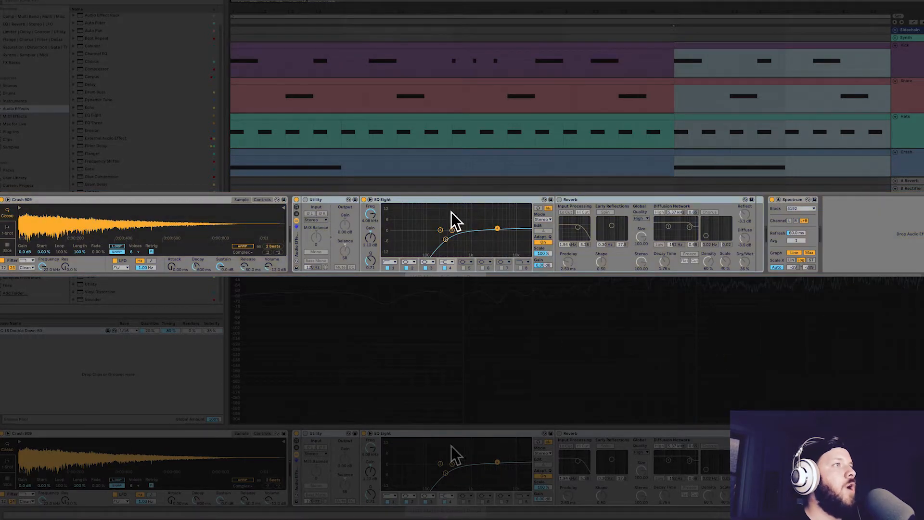
pyautogui.click(305, 199)
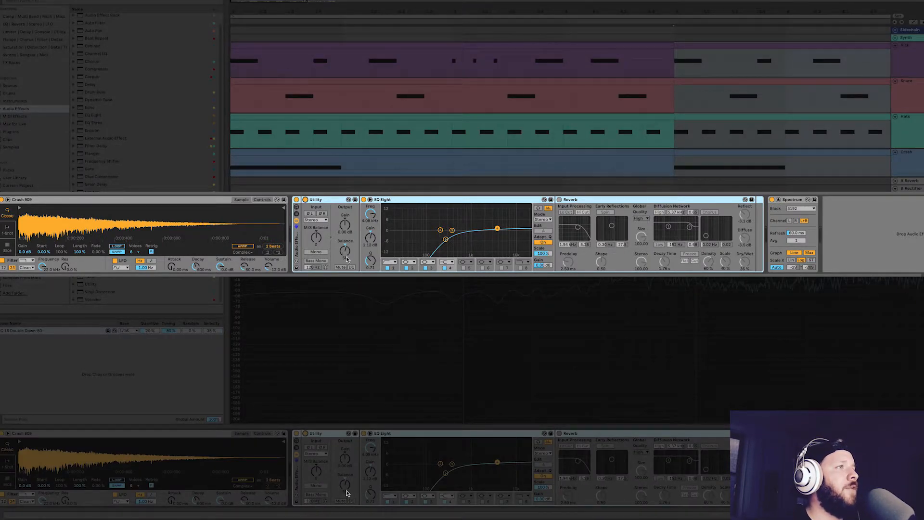
# - Compare the stereo placement of the Hats and Crash by toggling the Utility device on each track
pyautogui.click(889, 118)
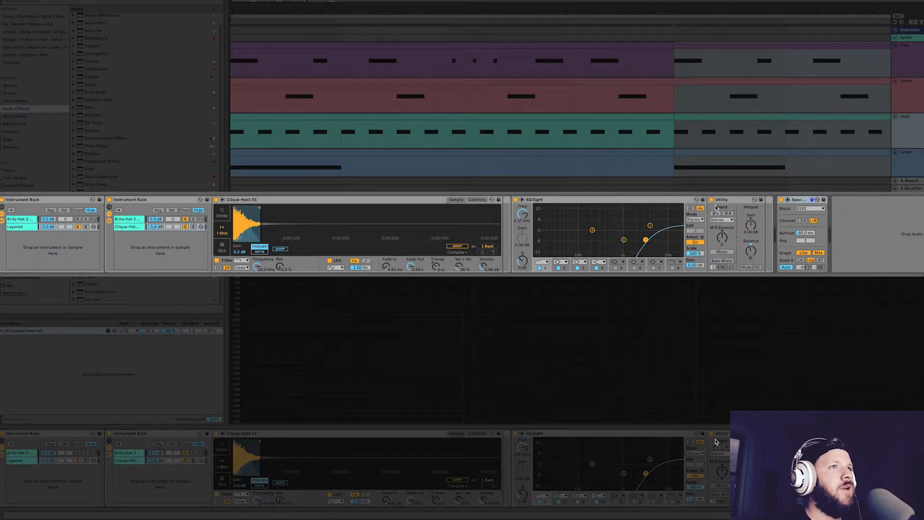
pyautogui.click(919, 103)
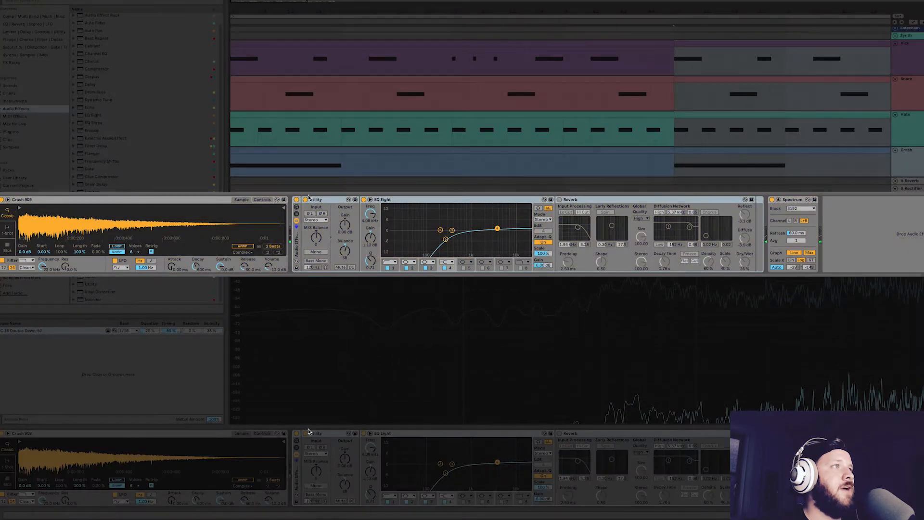
pyautogui.click(306, 432)
pyautogui.click(906, 129)
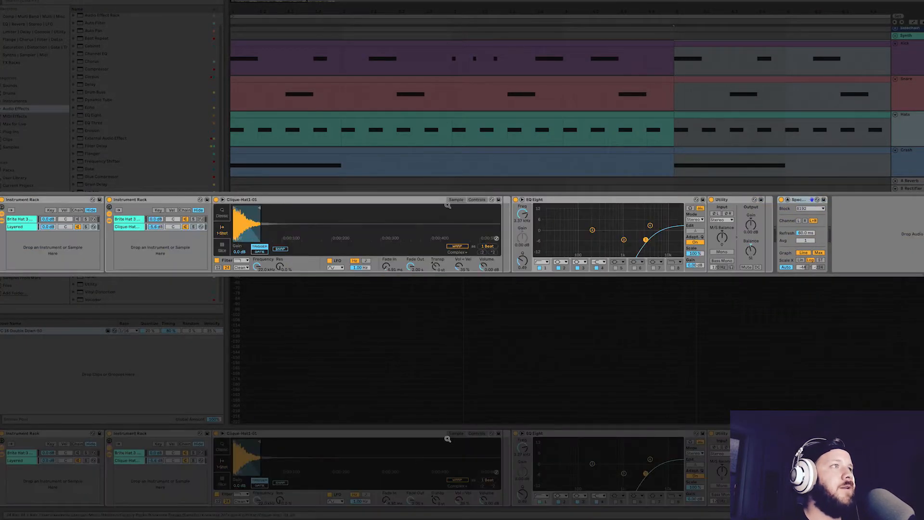
pyautogui.click(711, 199)
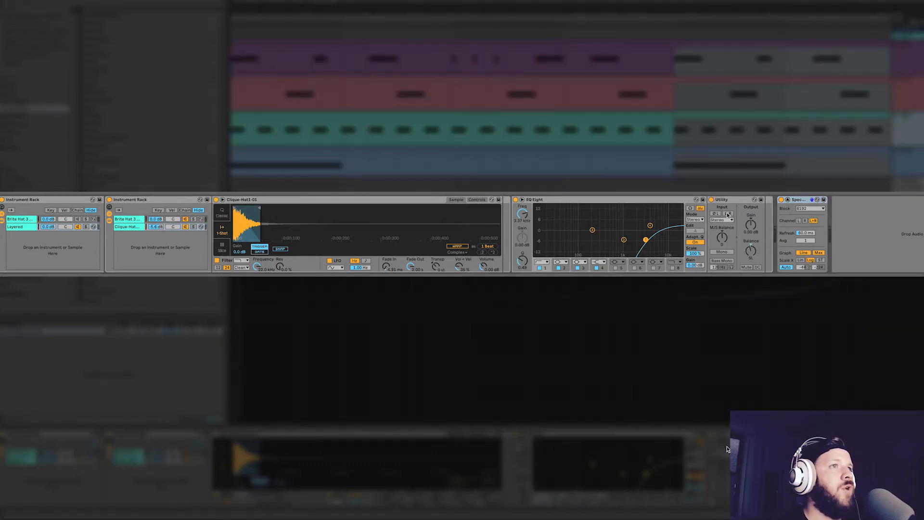
# - Review the device chains of the Kick, Snare, Hats and Crash tracks and play back the beat
pyautogui.click(915, 156)
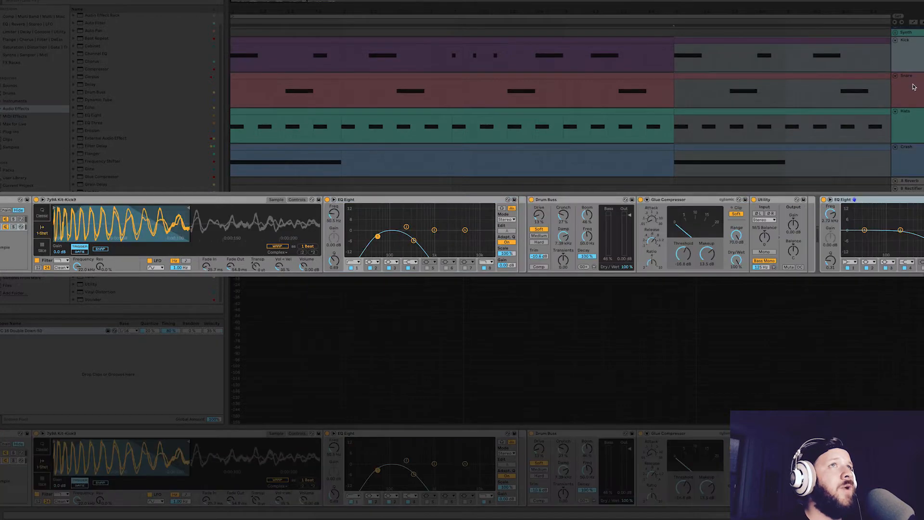
pyautogui.click(914, 87)
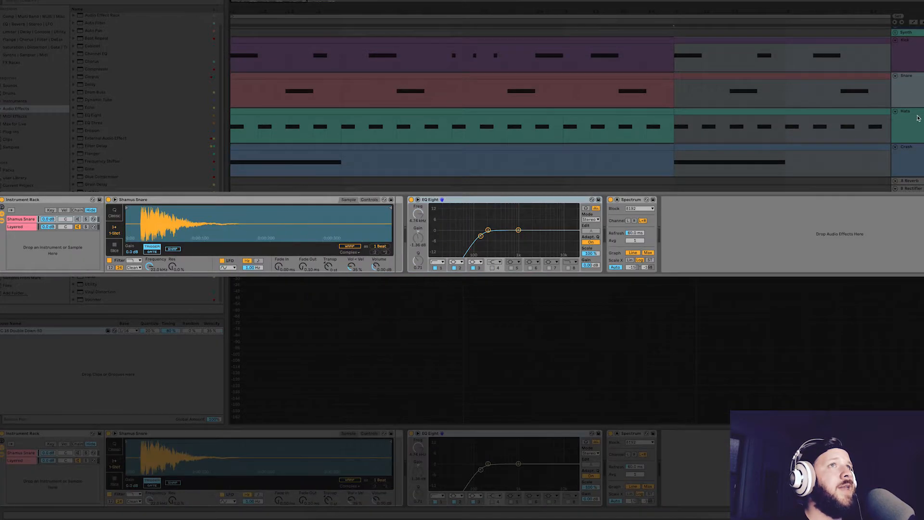
pyautogui.click(916, 60)
pyautogui.click(912, 92)
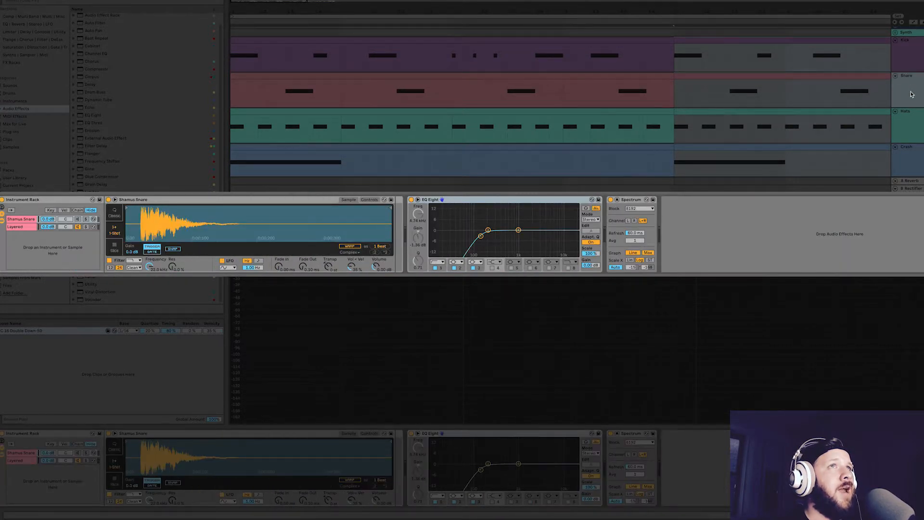
pyautogui.click(913, 139)
pyautogui.click(910, 167)
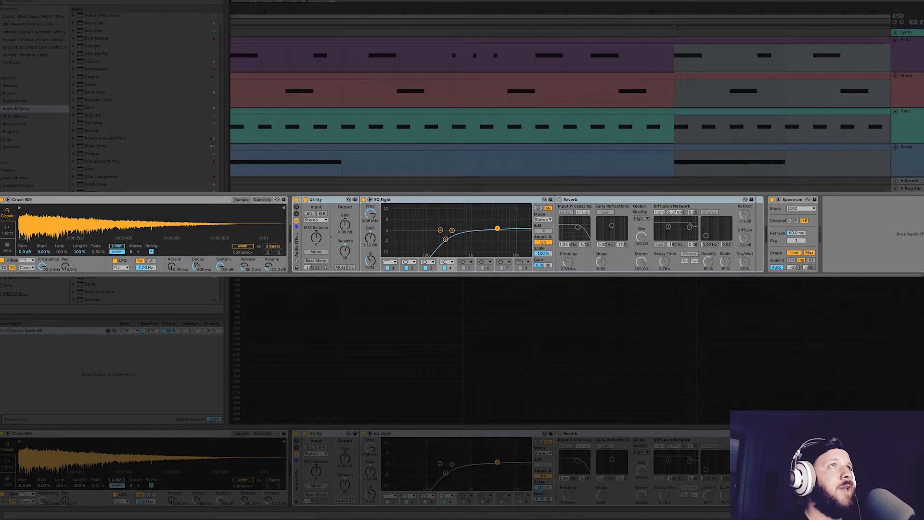
pyautogui.press('space')
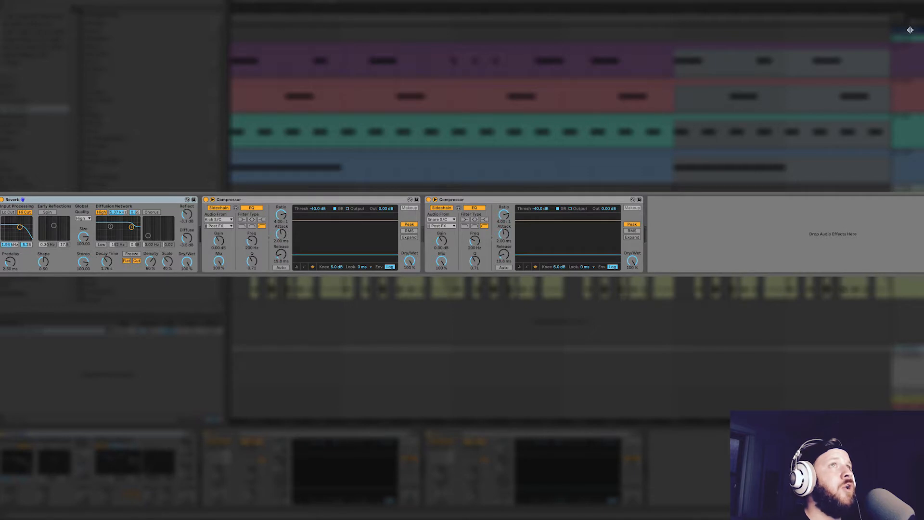
# - Activate the kick and snare trigger clips in the Sidechain group from bar 1 to bar 5
pyautogui.scroll(3, 897, 31)
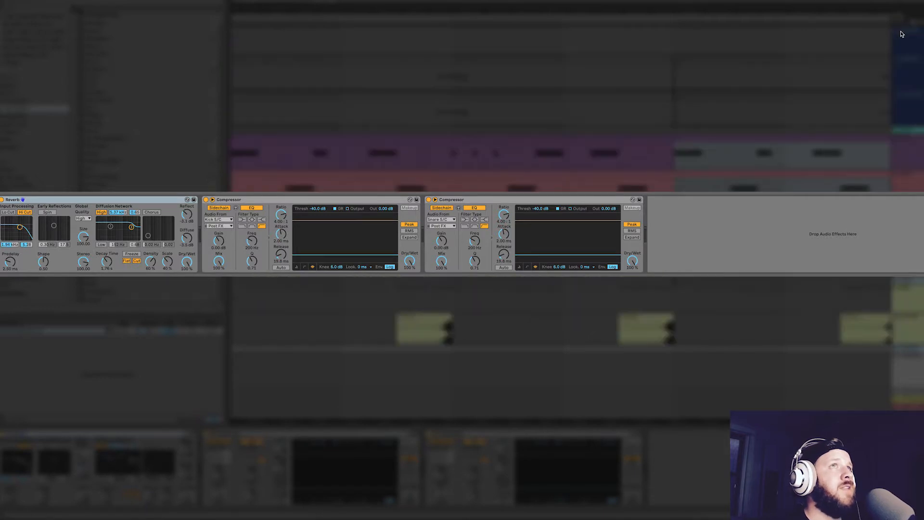
pyautogui.click(370, 56)
pyautogui.keyDown('shift'); pyautogui.click(365, 94); pyautogui.keyUp('shift')
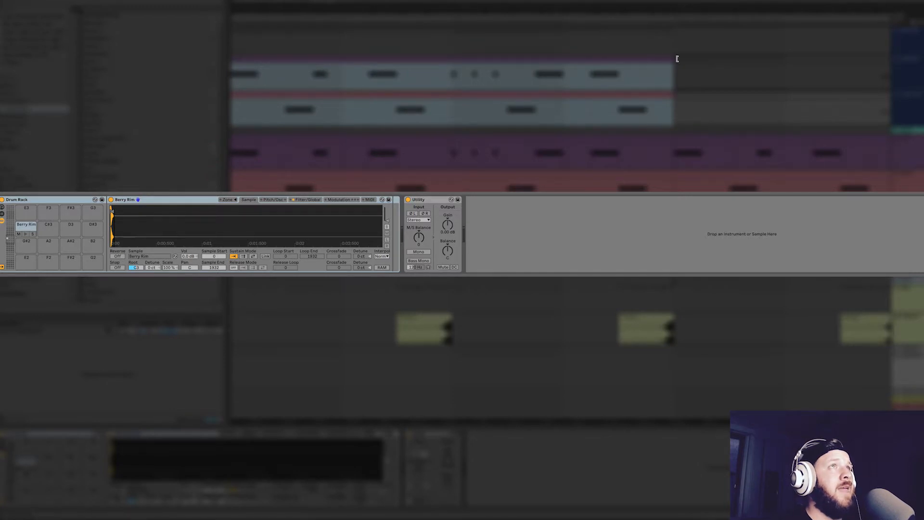
# - Paste the kick and snare trigger clips at bar 5 in the Sidechain group and play back the beat
pyautogui.click(690, 71)
pyautogui.keyDown('shift'); pyautogui.click(709, 96); pyautogui.keyUp('shift')
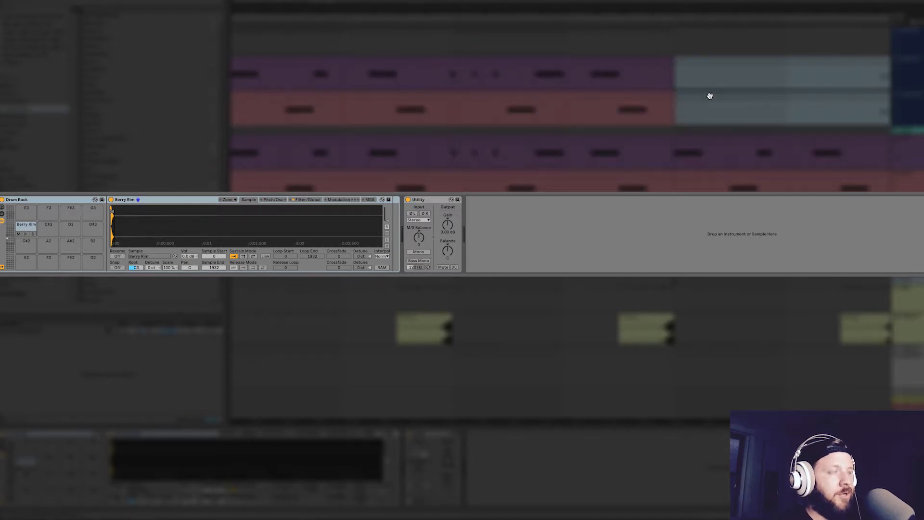
pyautogui.hotkey('ctrl', 'v')
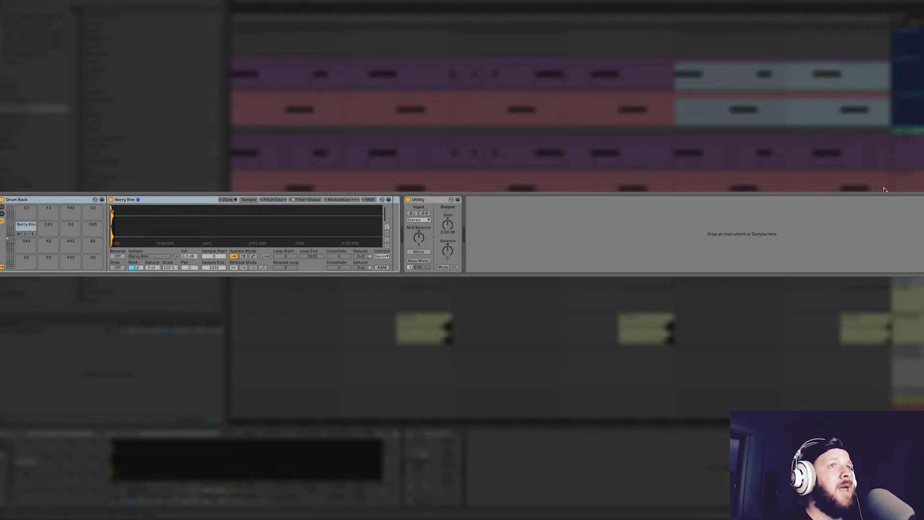
pyautogui.scroll(-1, 884, 189)
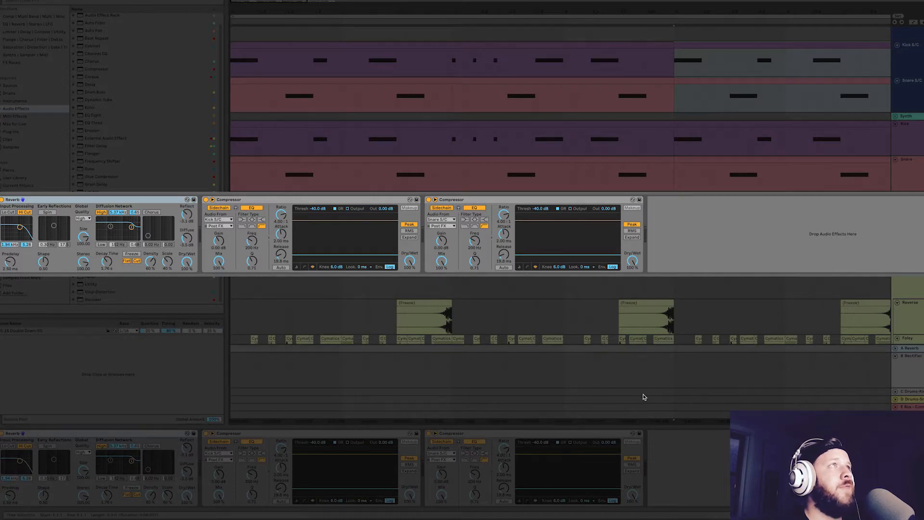
pyautogui.press('space')
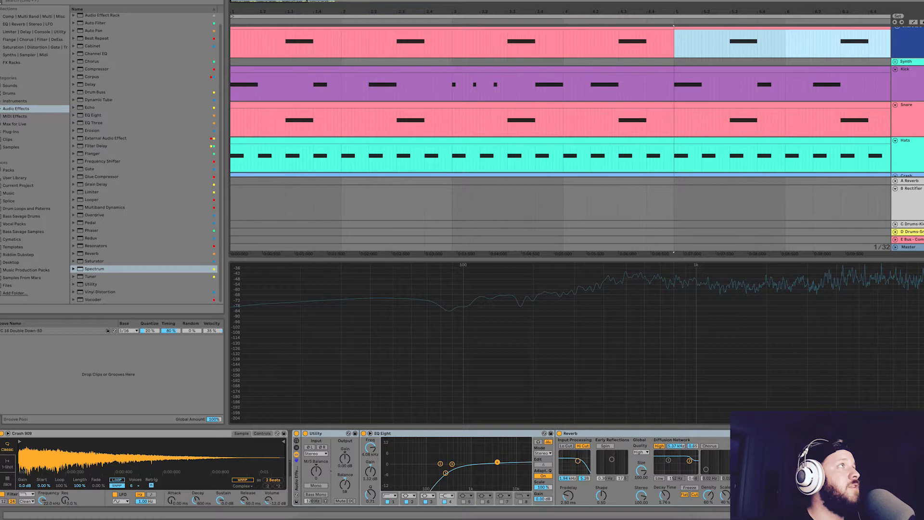
# - Hide the browser and the device view to give the arrangement the full window
pyautogui.hotkey('ctrl', 'alt', 'b')
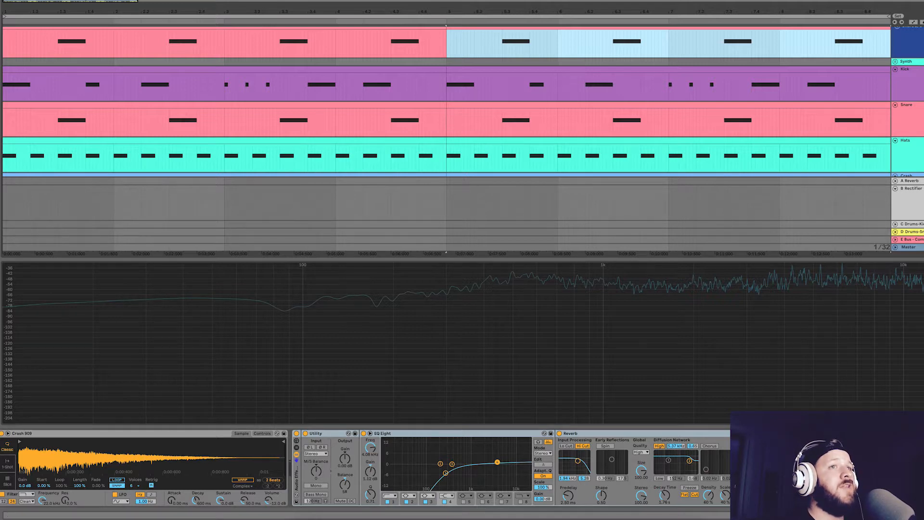
pyautogui.hotkey('ctrl', 'alt', 'l')
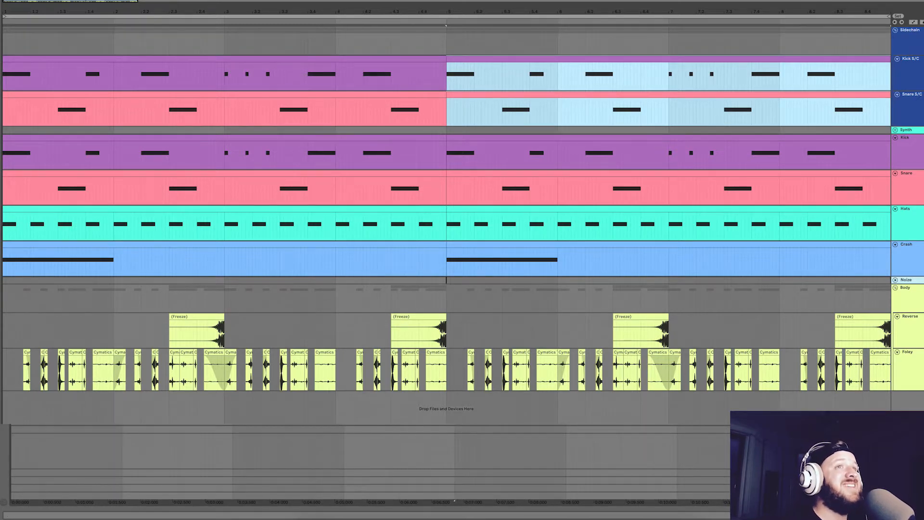
pyautogui.click(910, 451)
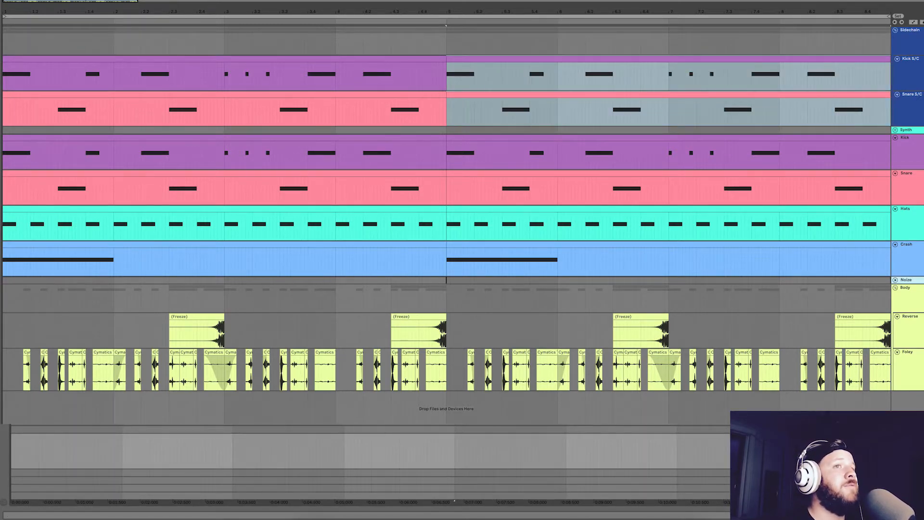
pyautogui.doubleClick(910, 441)
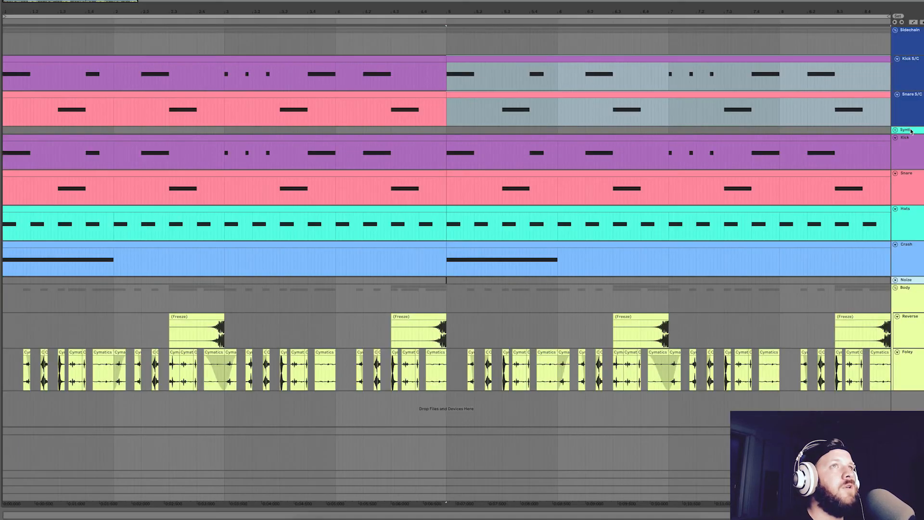
# - Unfold the Synth group and activate both Cymatics melody loop clips at bars 1 and 5
pyautogui.click(910, 130)
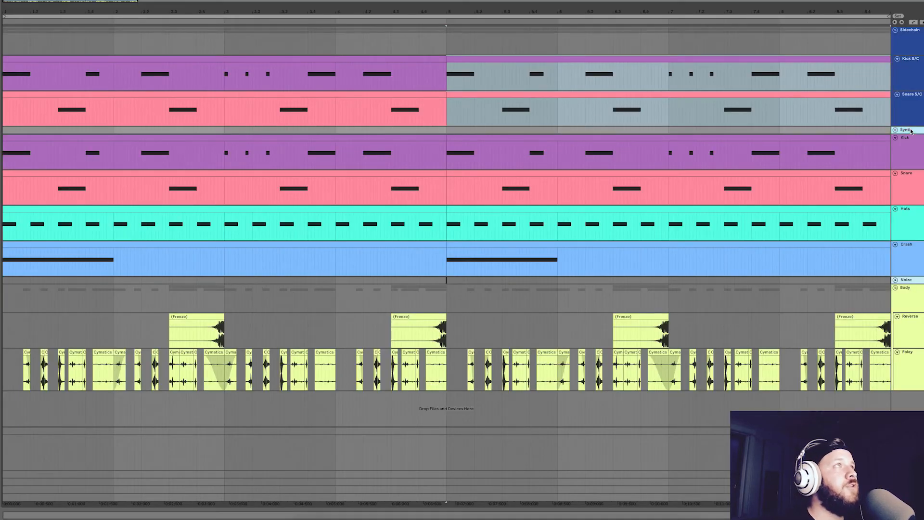
pyautogui.click(895, 130)
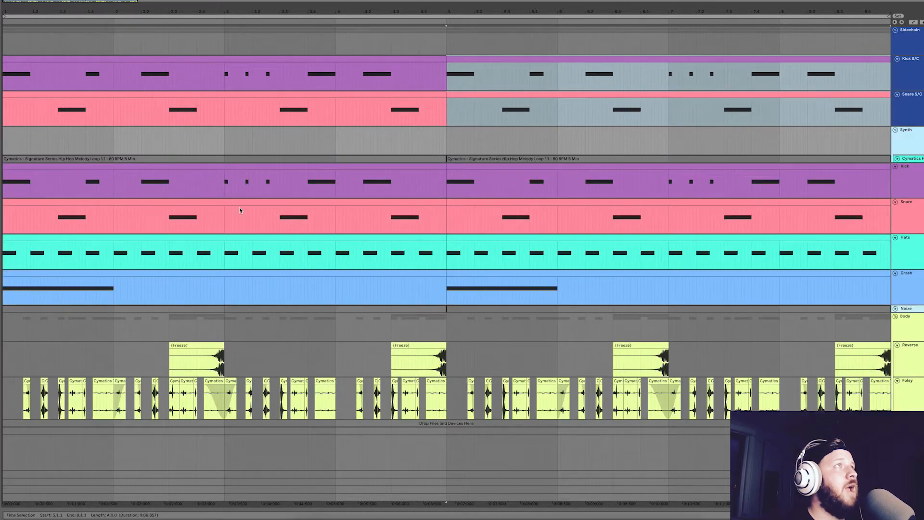
pyautogui.click(120, 161)
pyautogui.click(624, 165)
pyautogui.hotkey('ctrl', 'v')
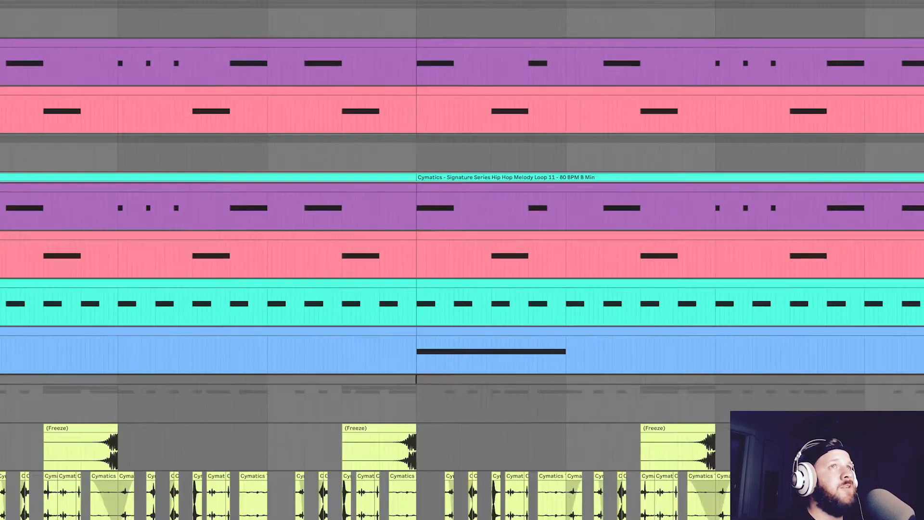
# - Play back the beat with the melody loop and show the device view to review its sidechained compressors
pyautogui.press('space')
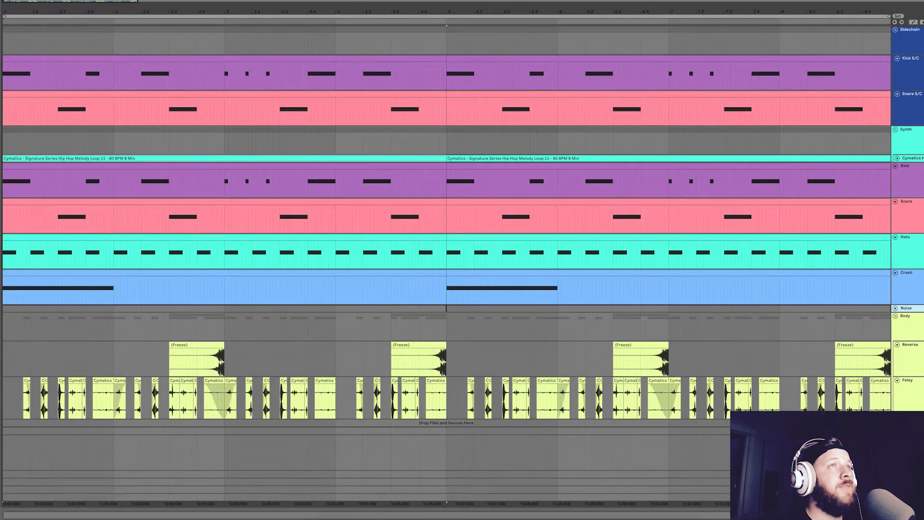
pyautogui.press('space')
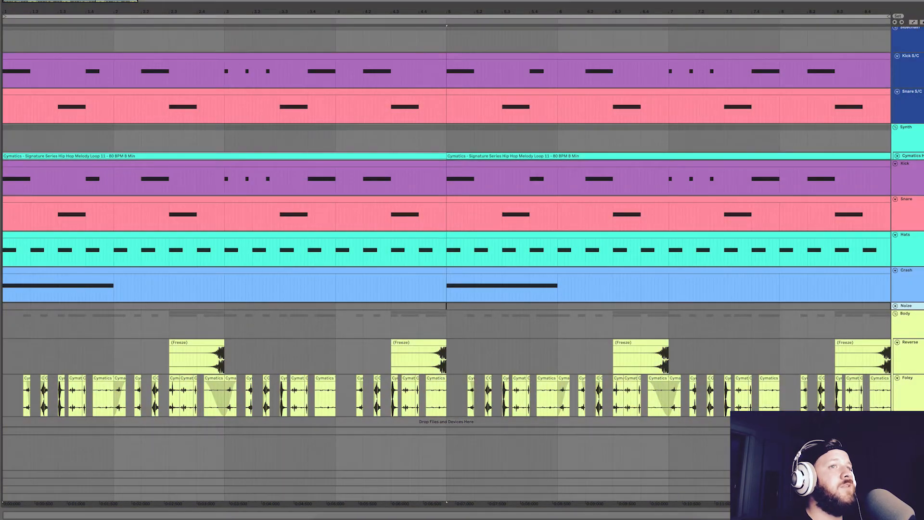
pyautogui.press('space')
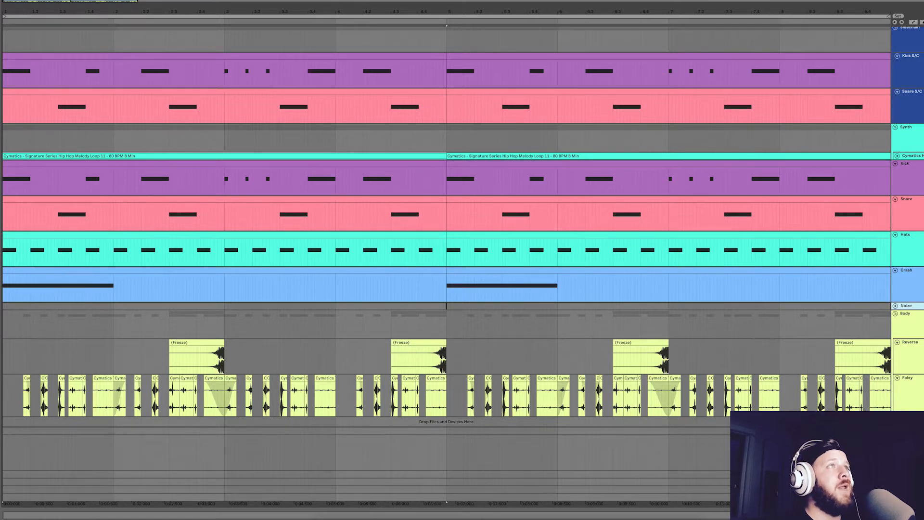
pyautogui.press('super+alt+l')
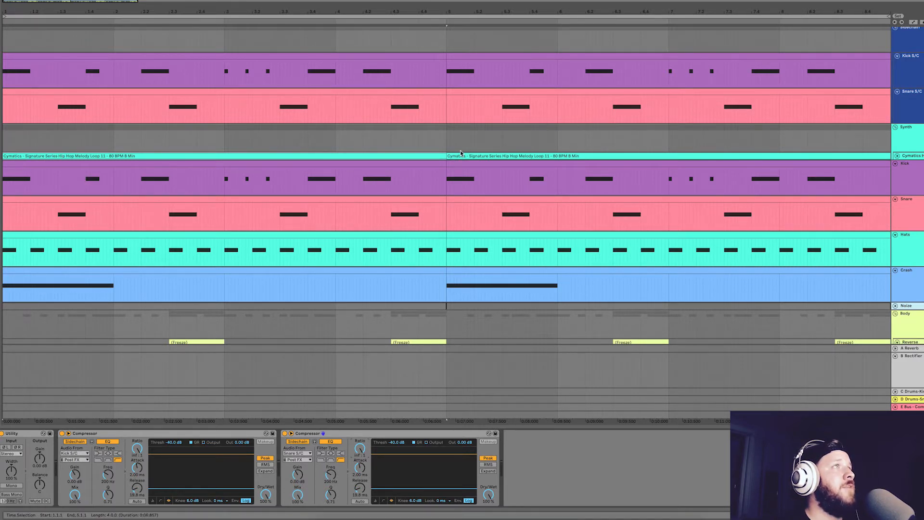
pyautogui.press('space')
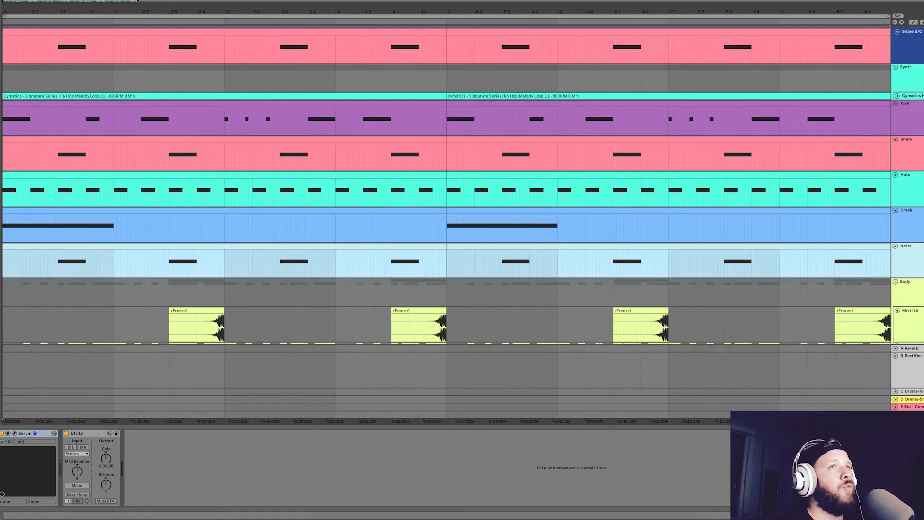
# - Select the Noise track and play back the beat with the noise layer
pyautogui.click(918, 261)
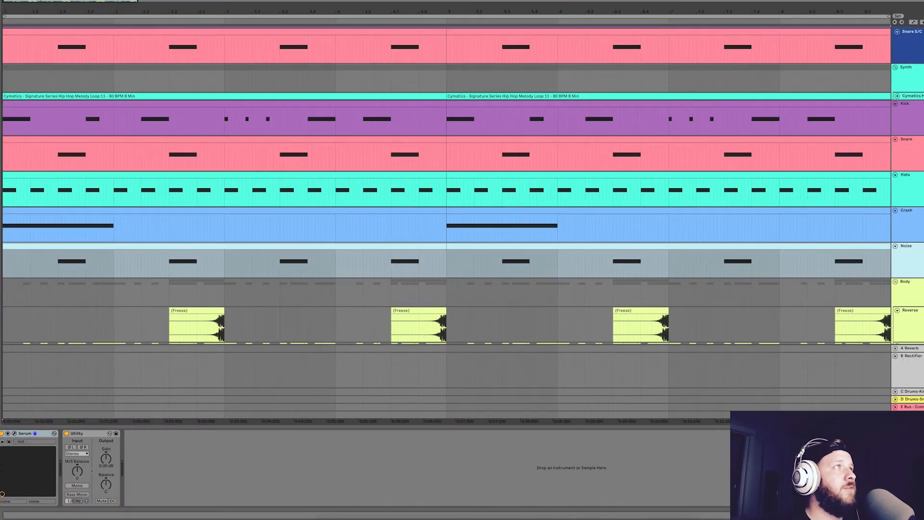
pyautogui.press('space')
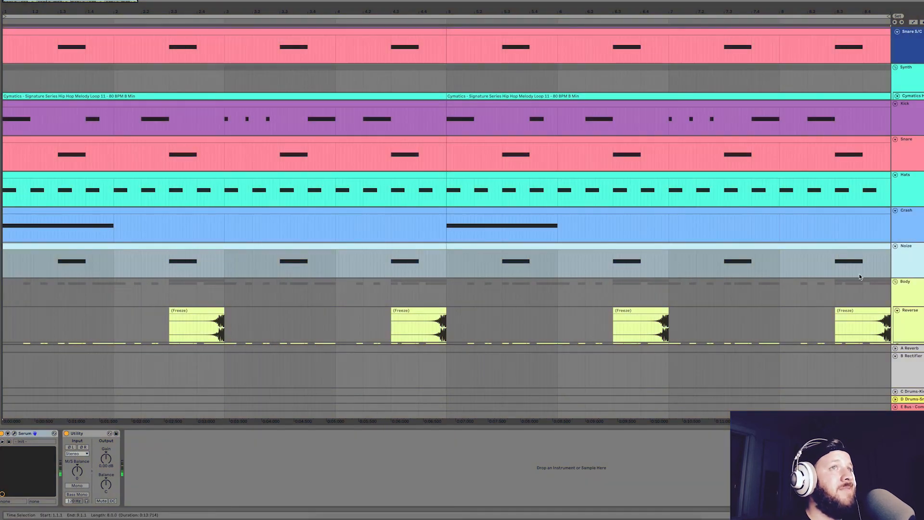
pyautogui.press('space')
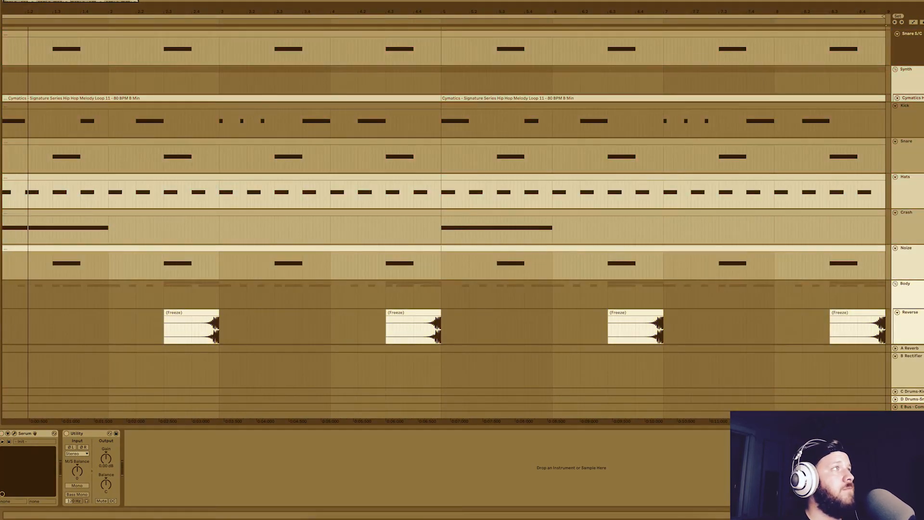